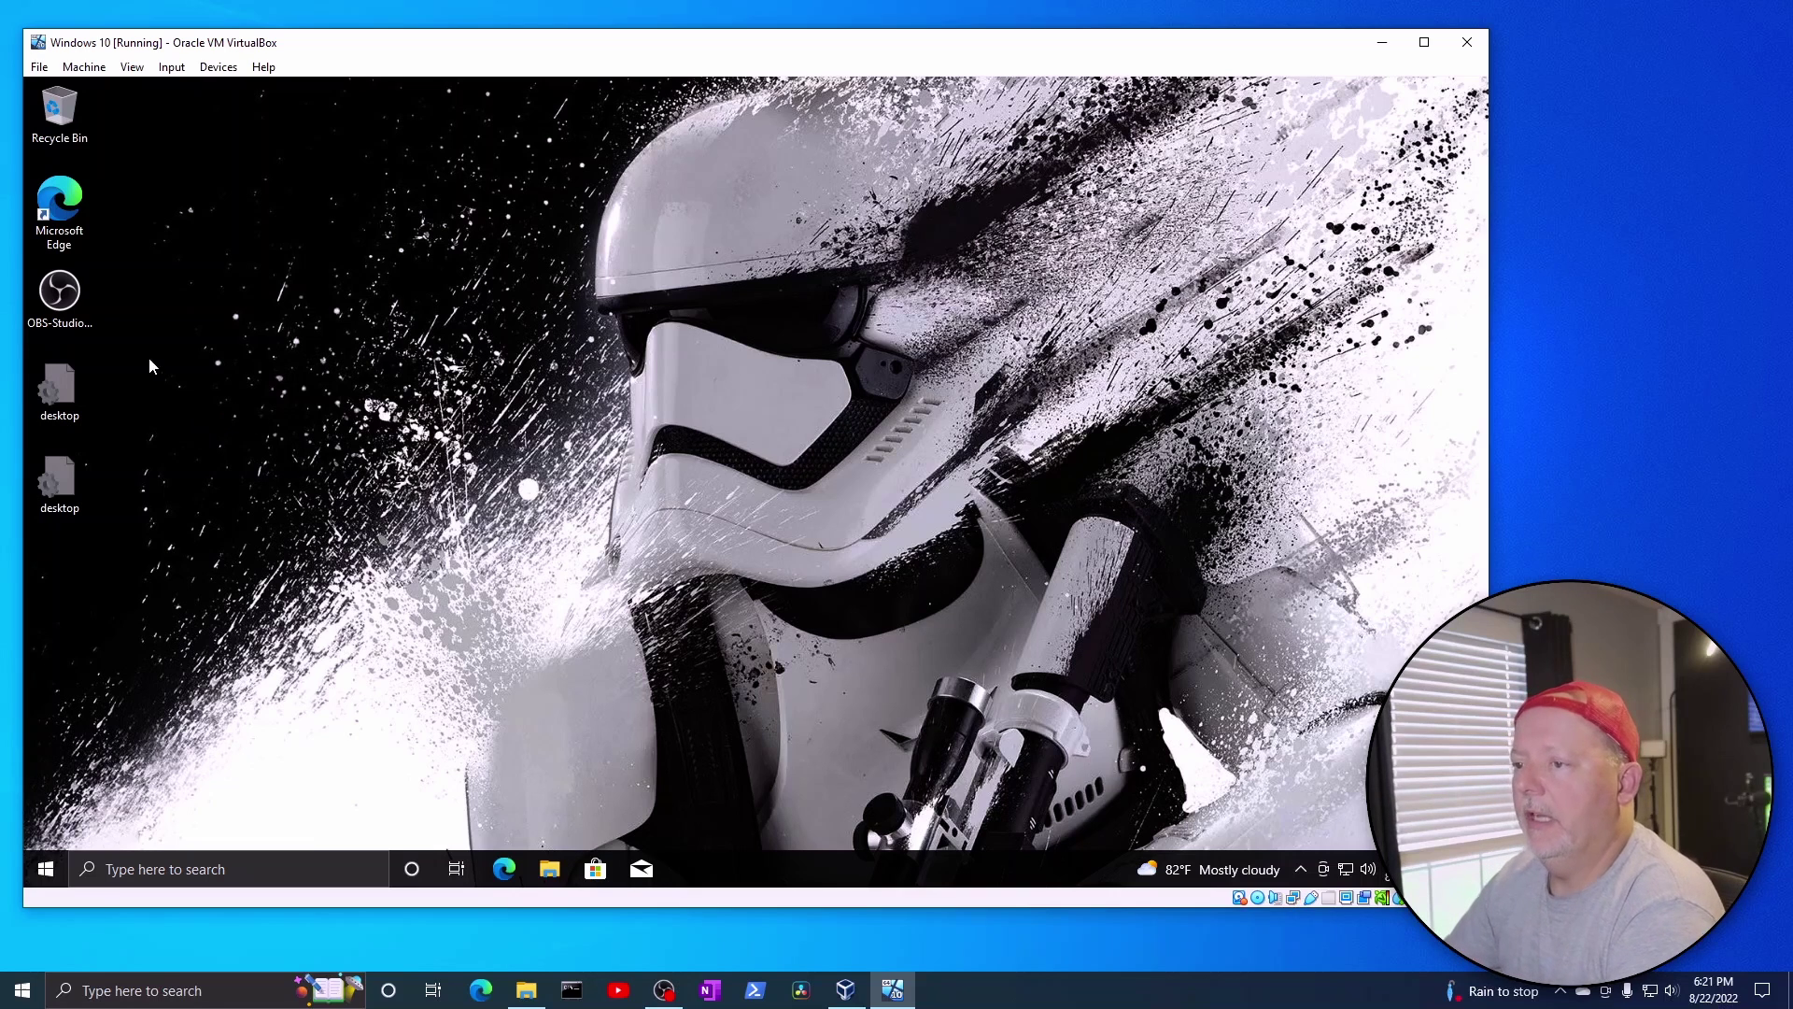
# In Edge, search Bing for 'obs studio' and open the obsproject.com home page
pyautogui.click(76, 308)
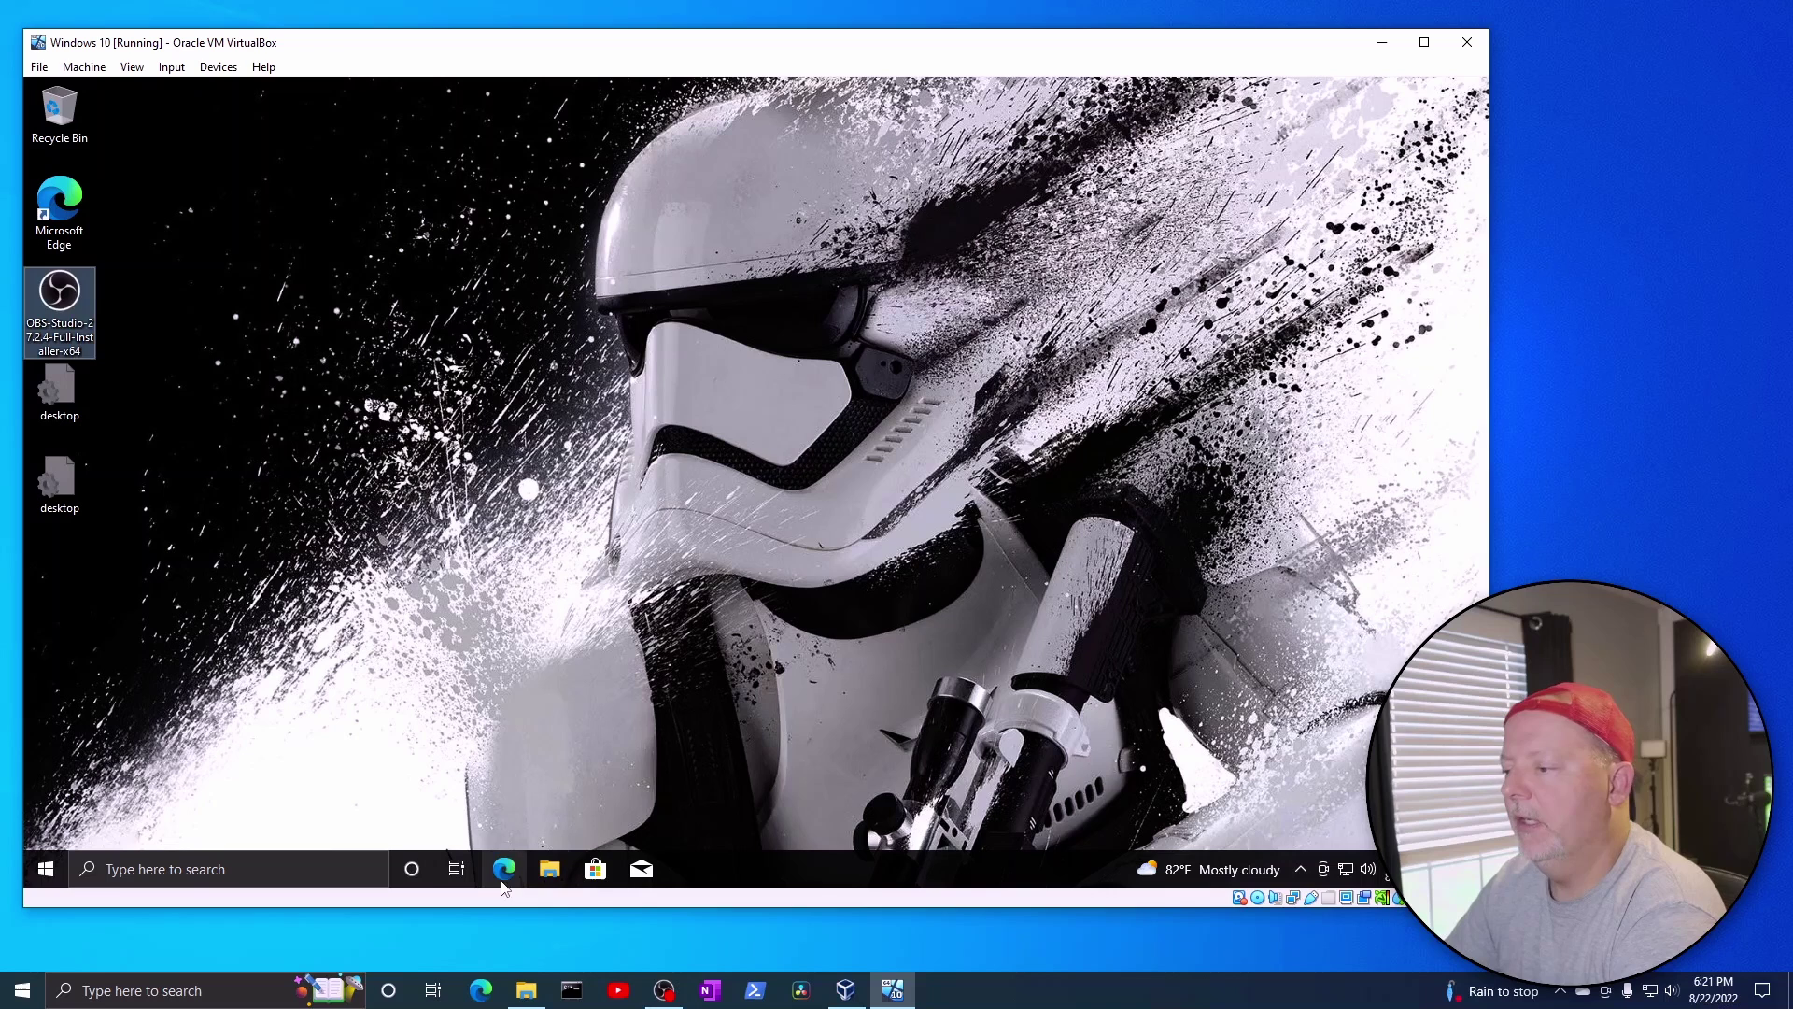
pyautogui.click(504, 870)
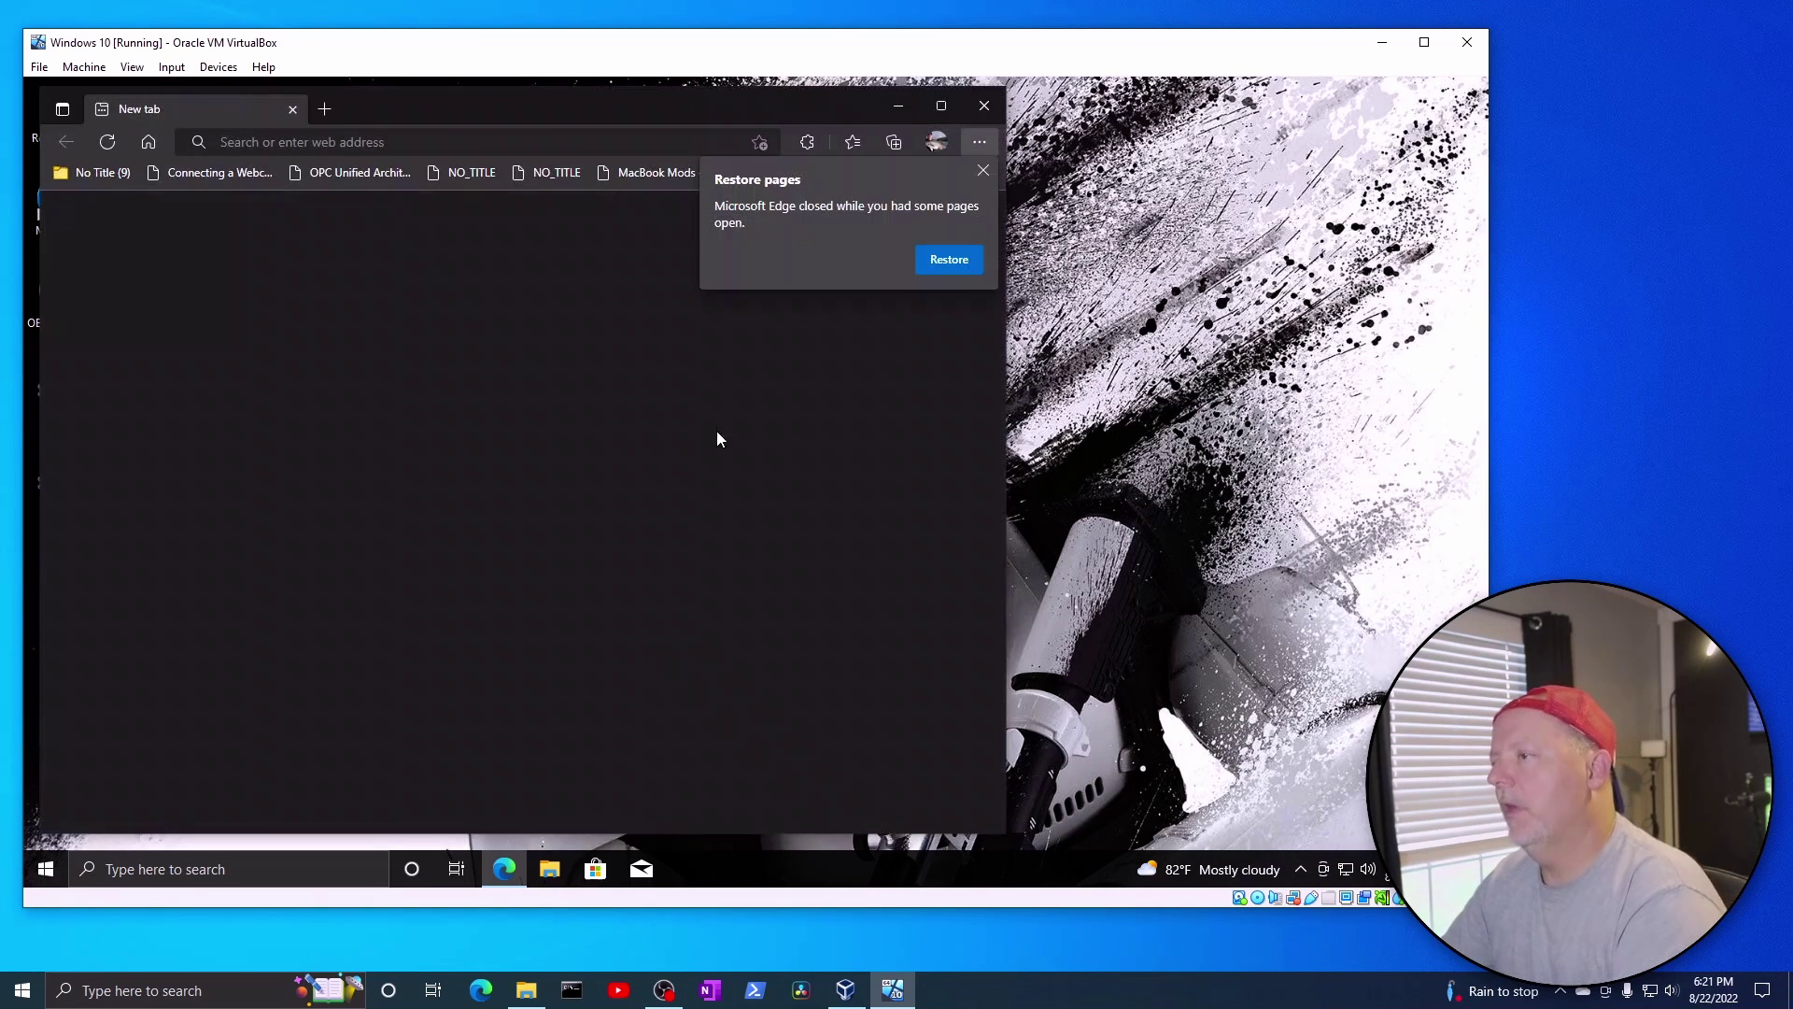
pyautogui.click(518, 142)
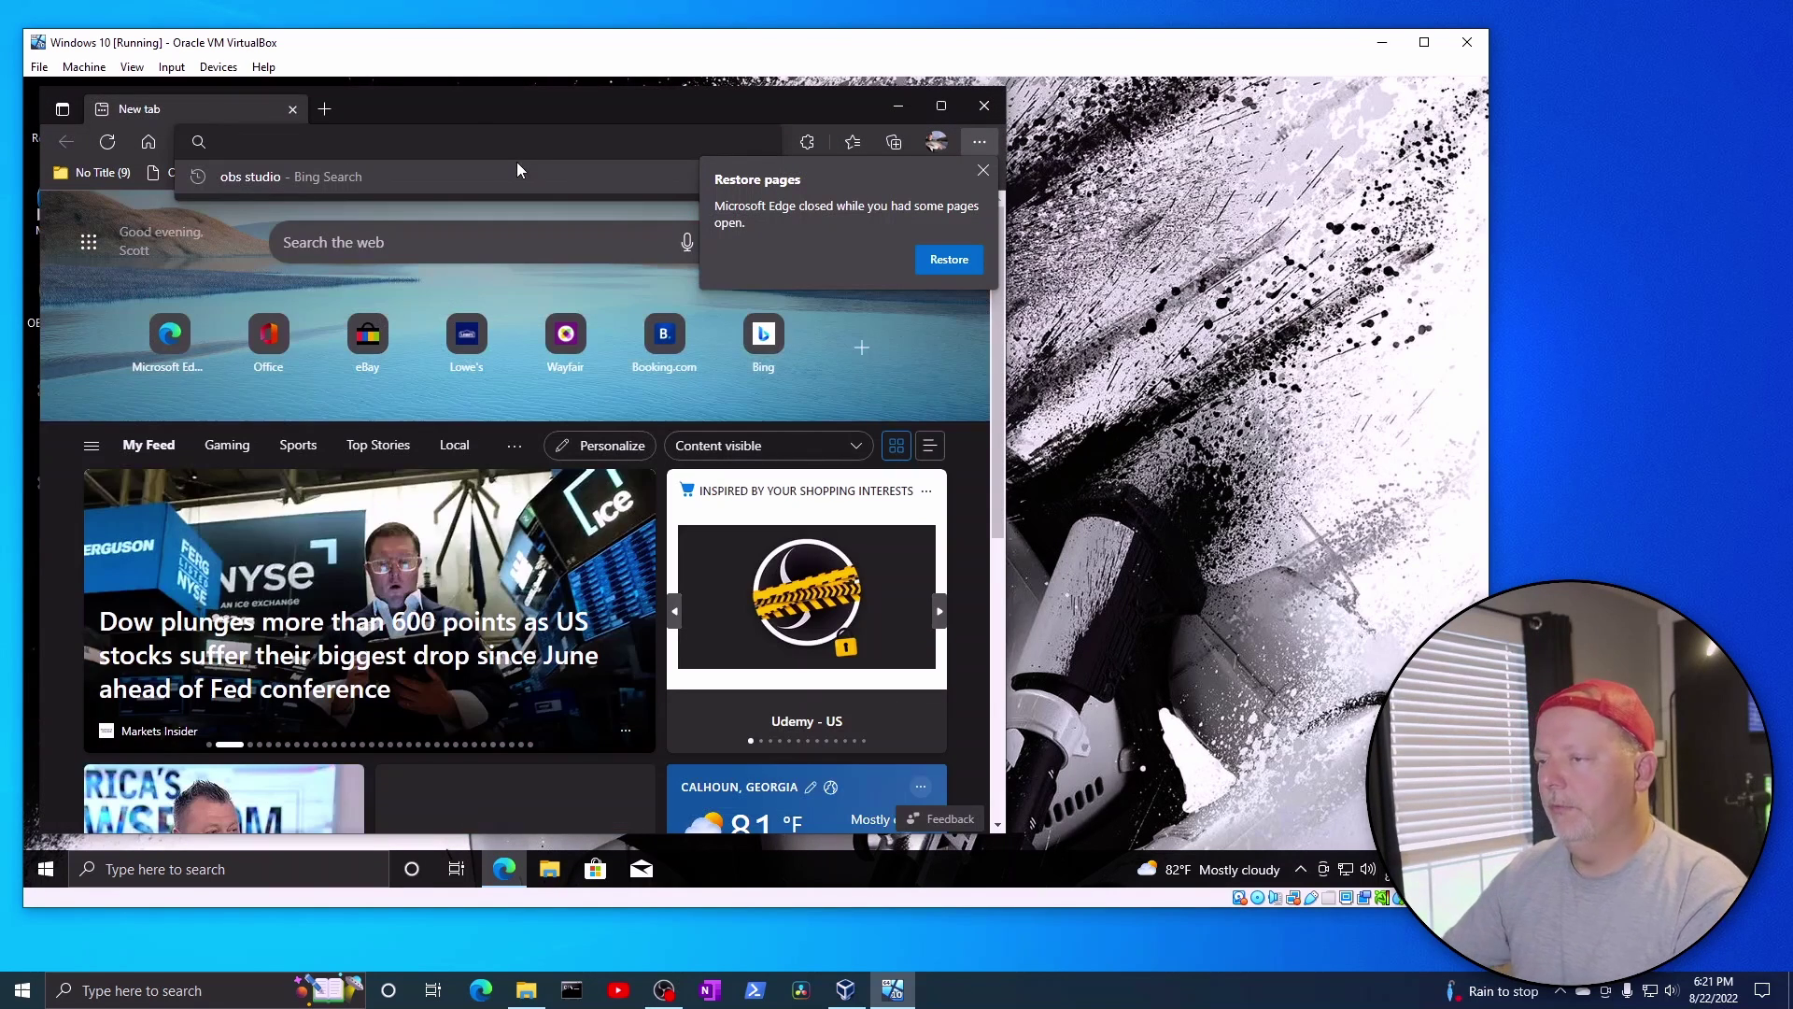
pyautogui.write('obs studio')
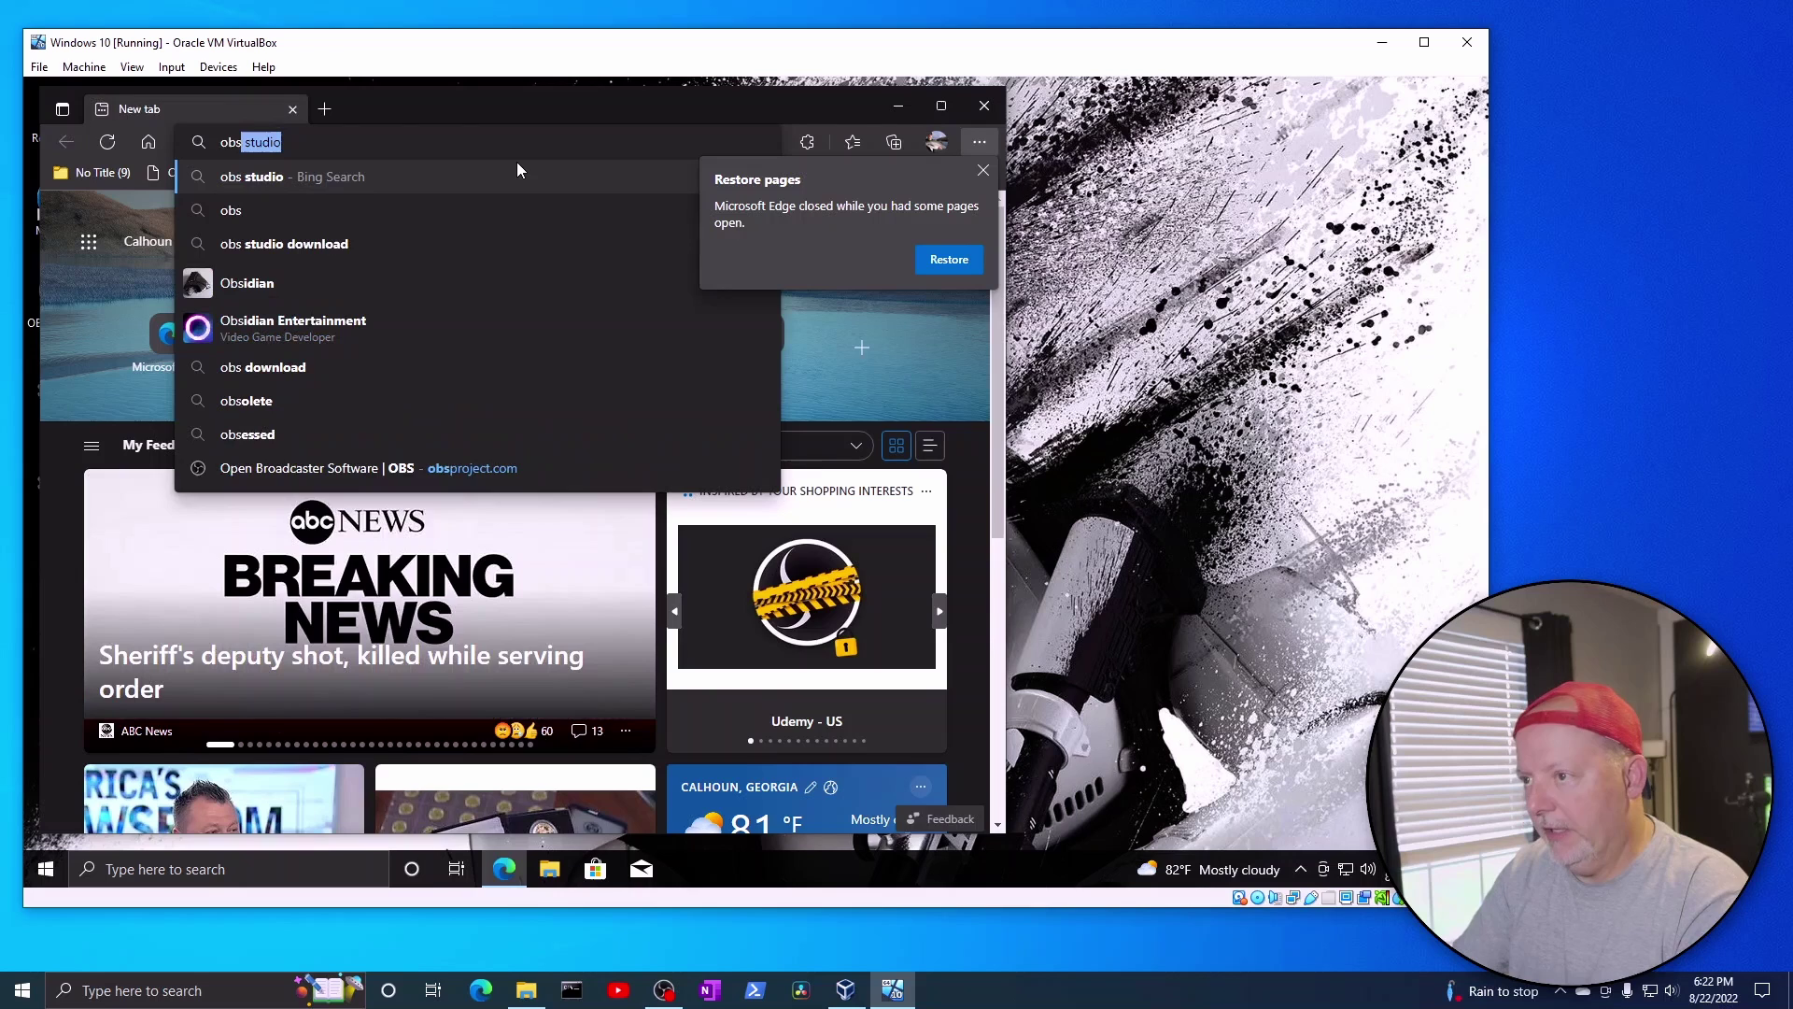
pyautogui.click(520, 172)
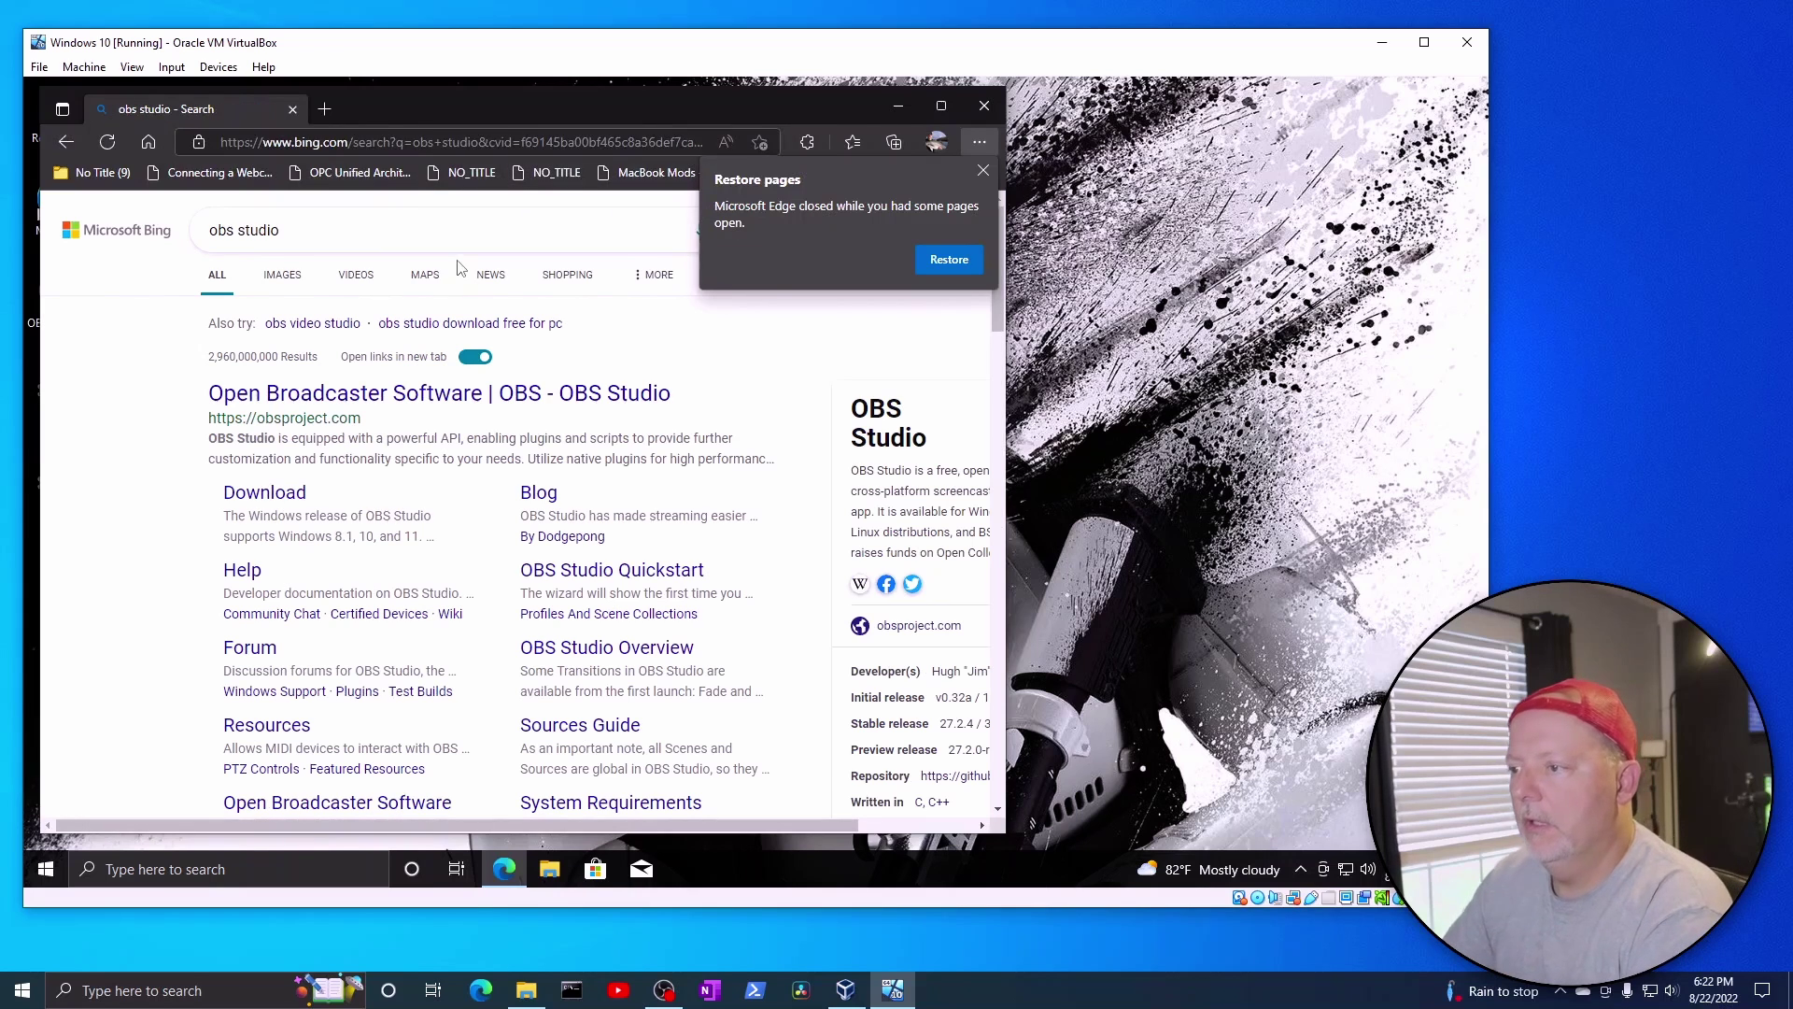
pyautogui.click(400, 390)
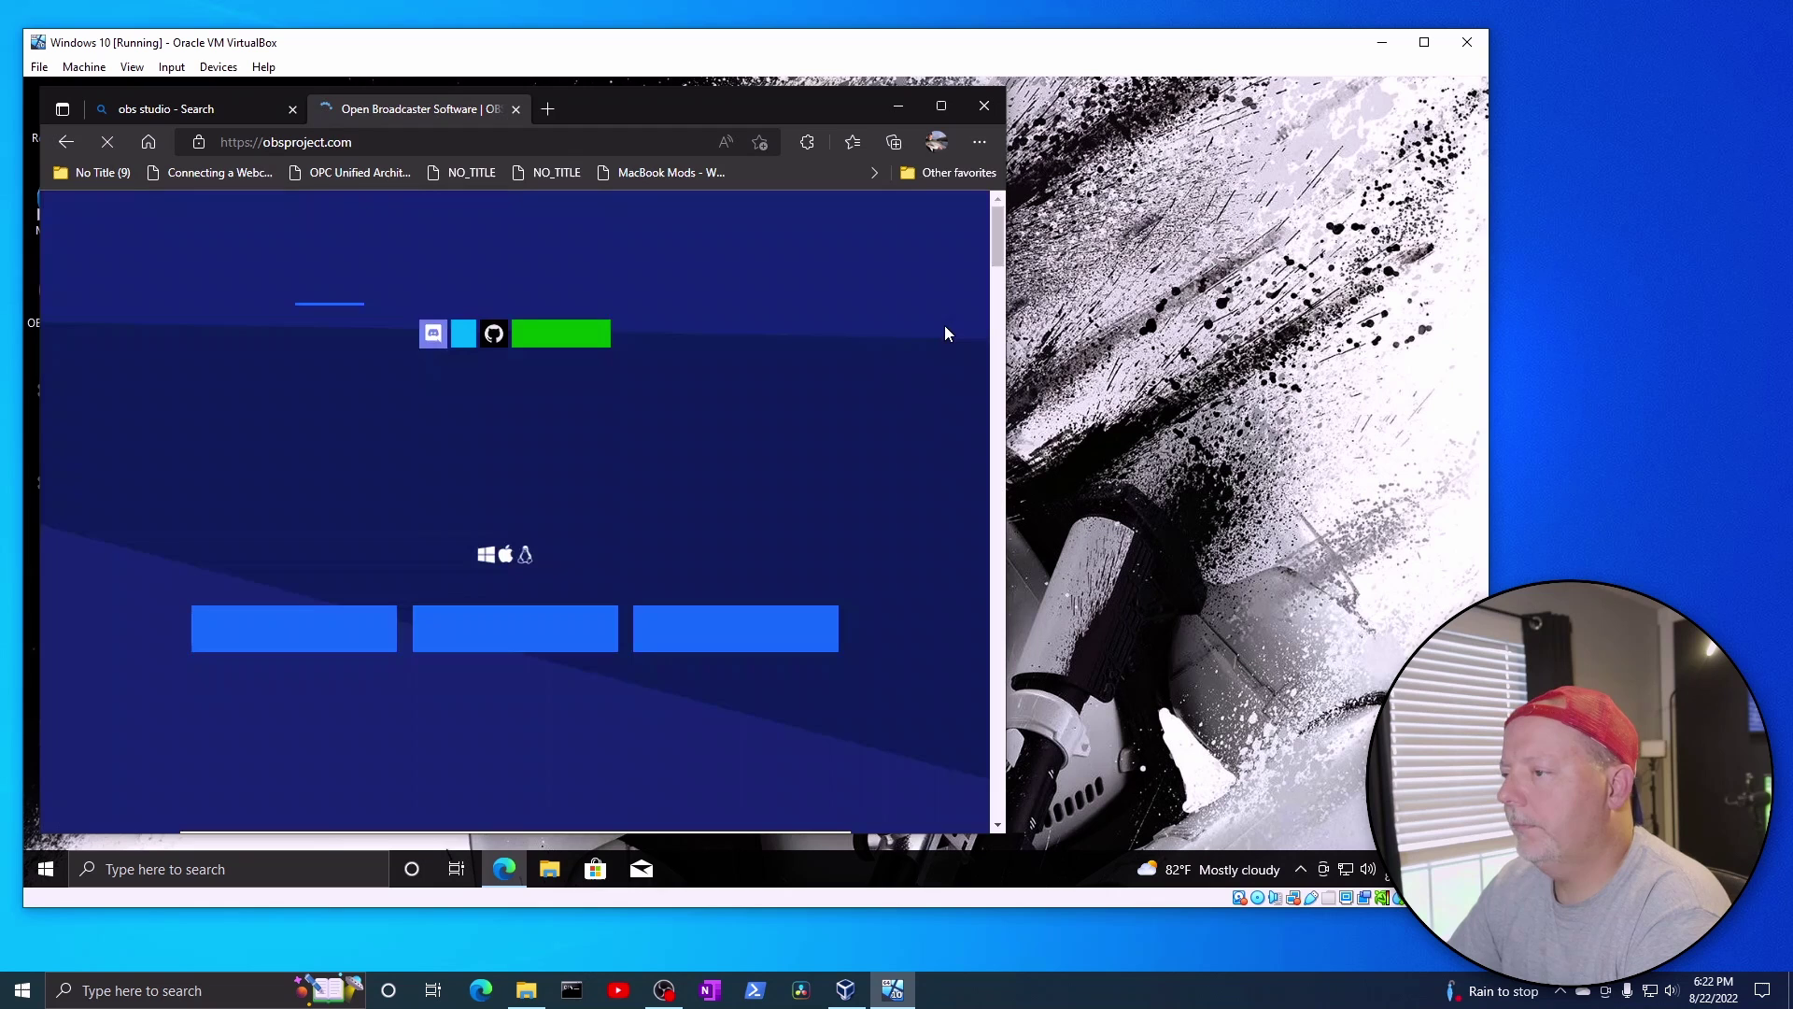
# Maximize Edge and scroll down through the obsproject.com feature sections
pyautogui.click(943, 105)
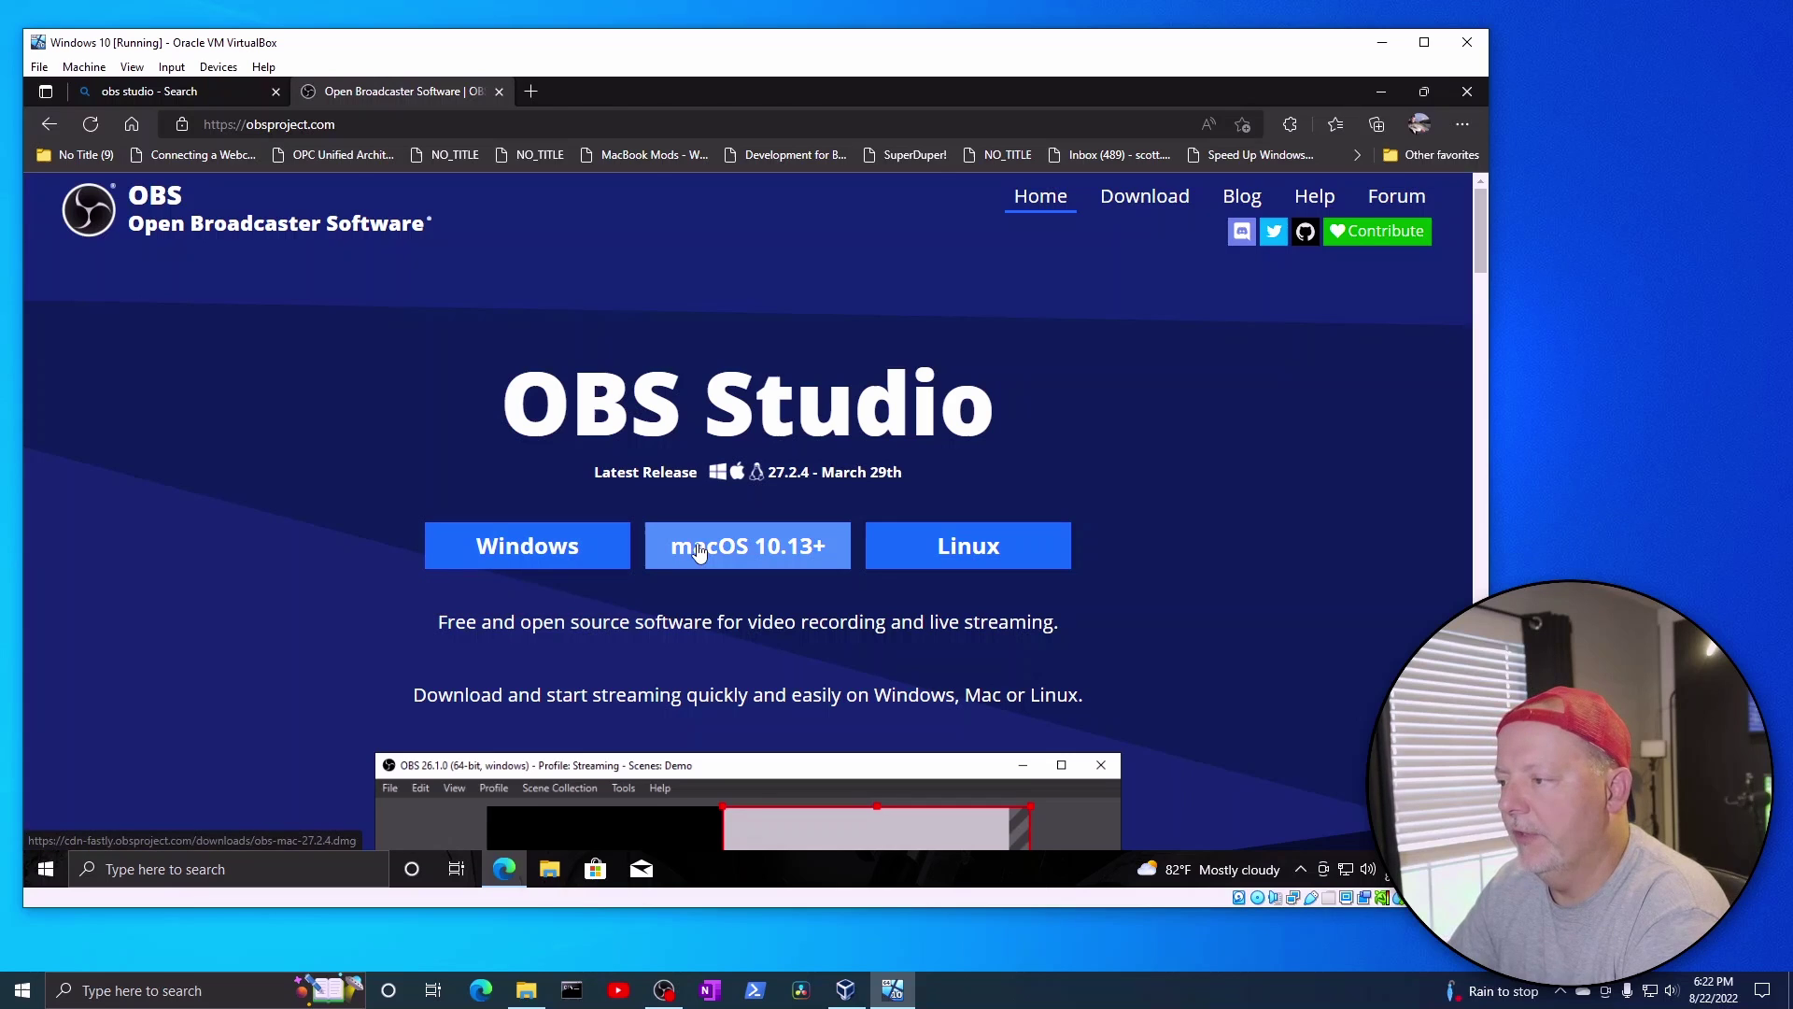
pyautogui.scroll(-2, 1125, 517)
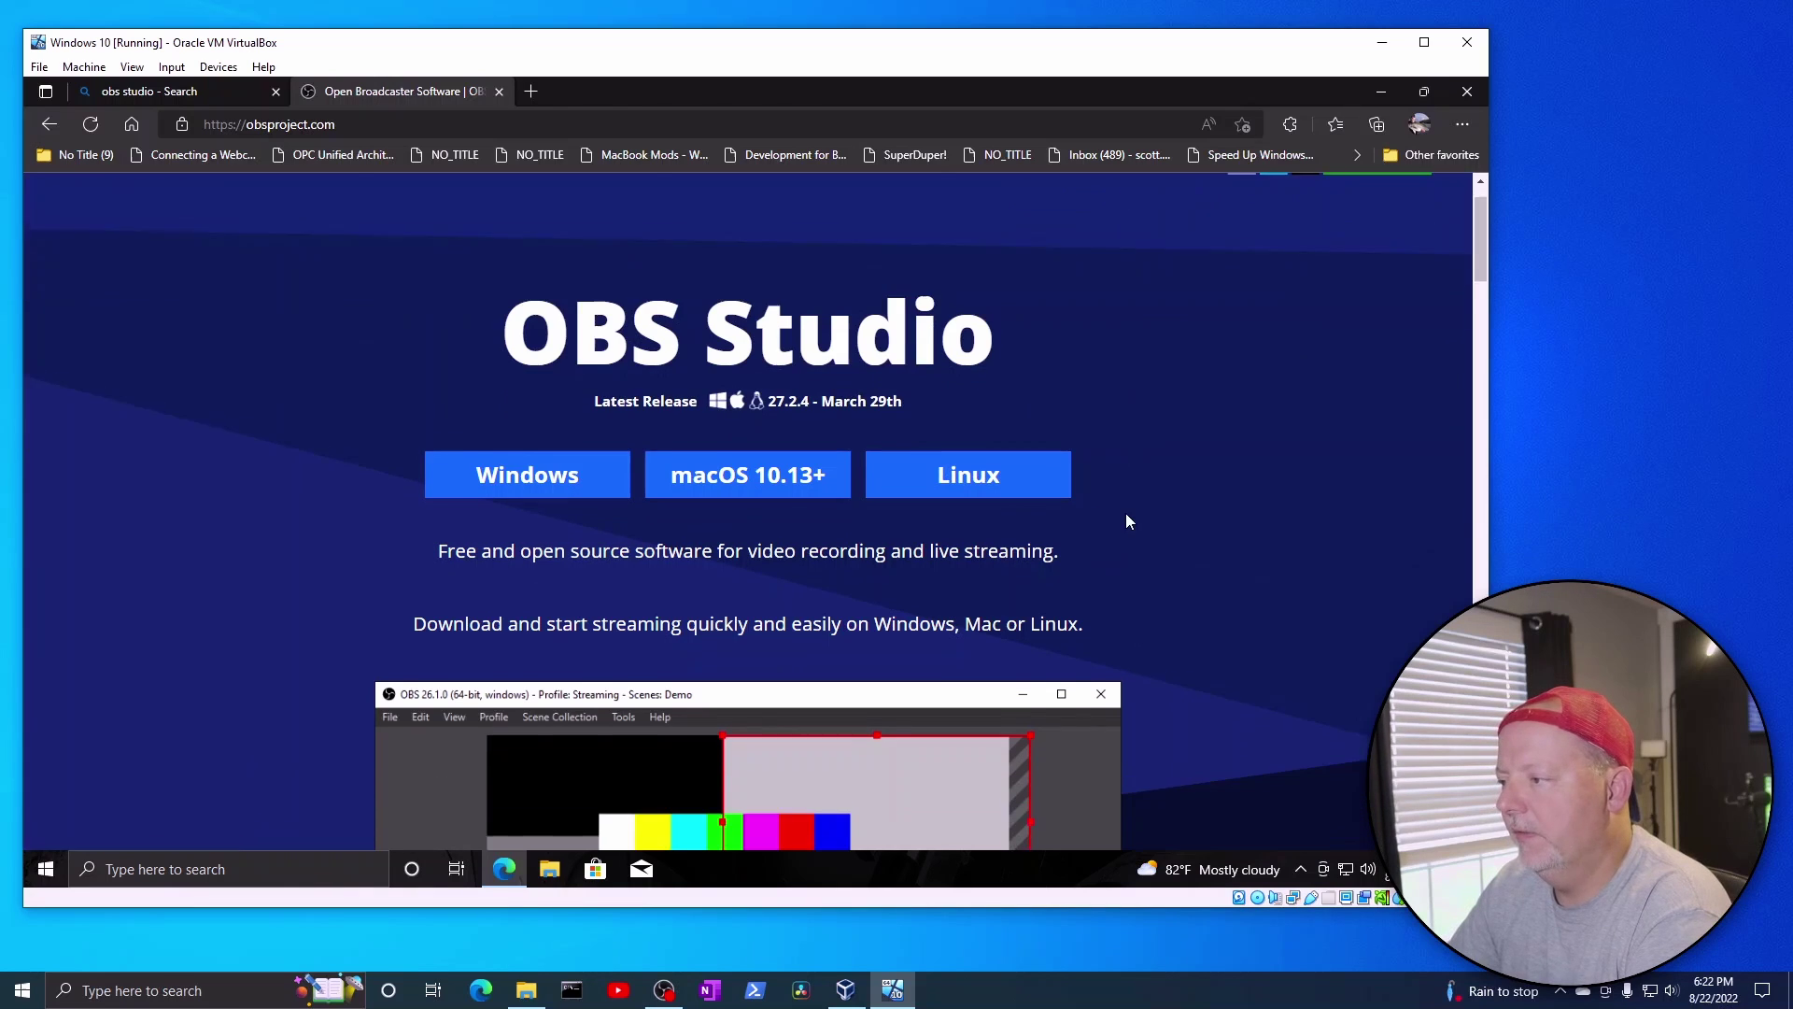
pyautogui.scroll(1, 1030, 468)
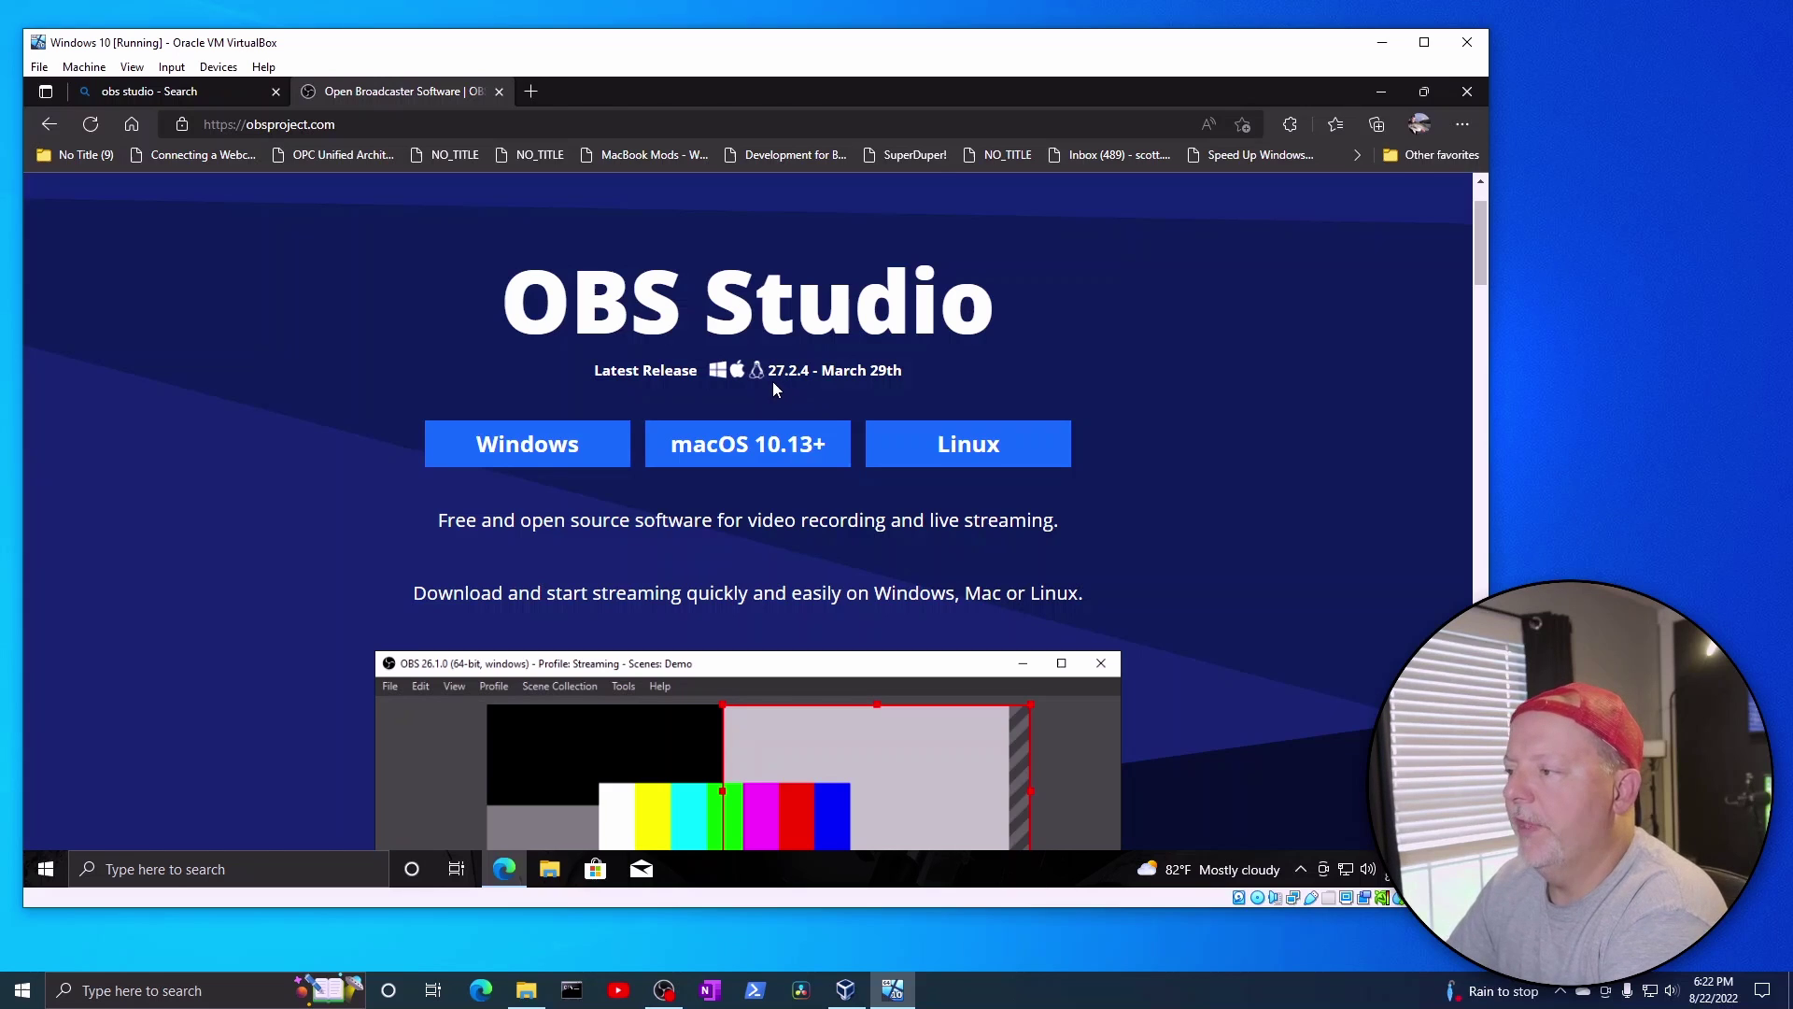
pyautogui.scroll(-3, 959, 402)
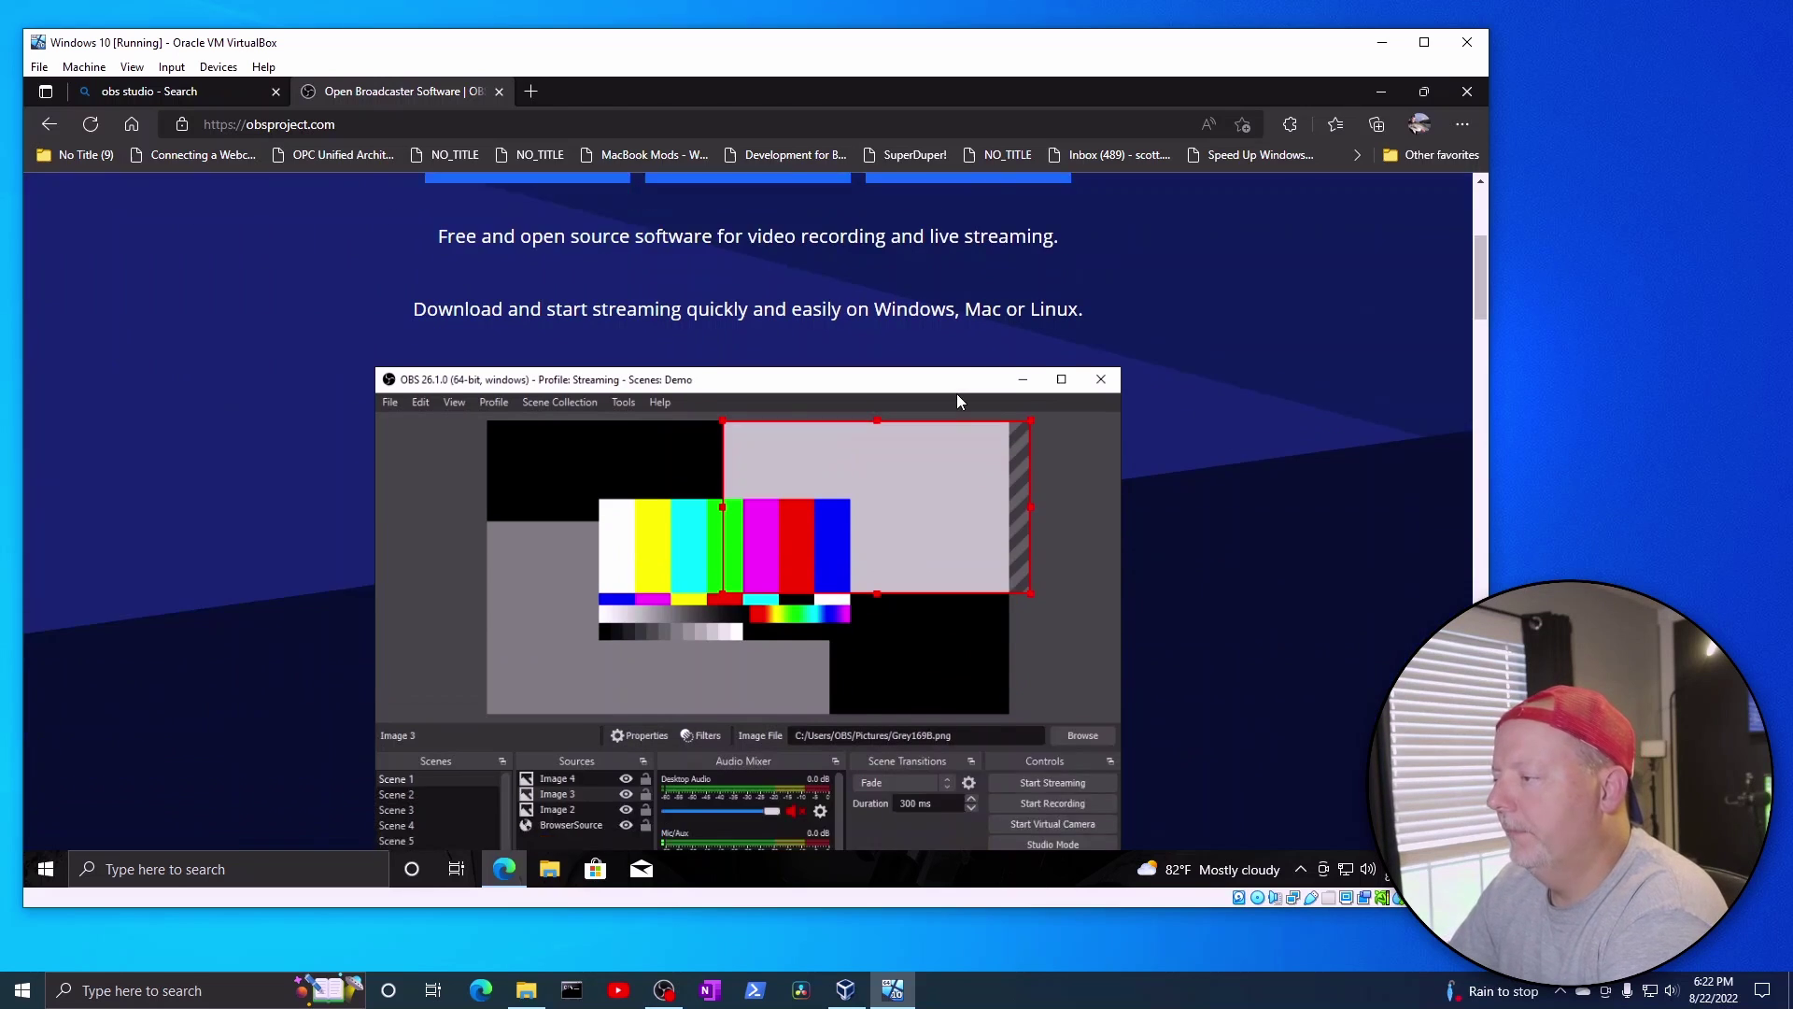
pyautogui.scroll(-1, 959, 402)
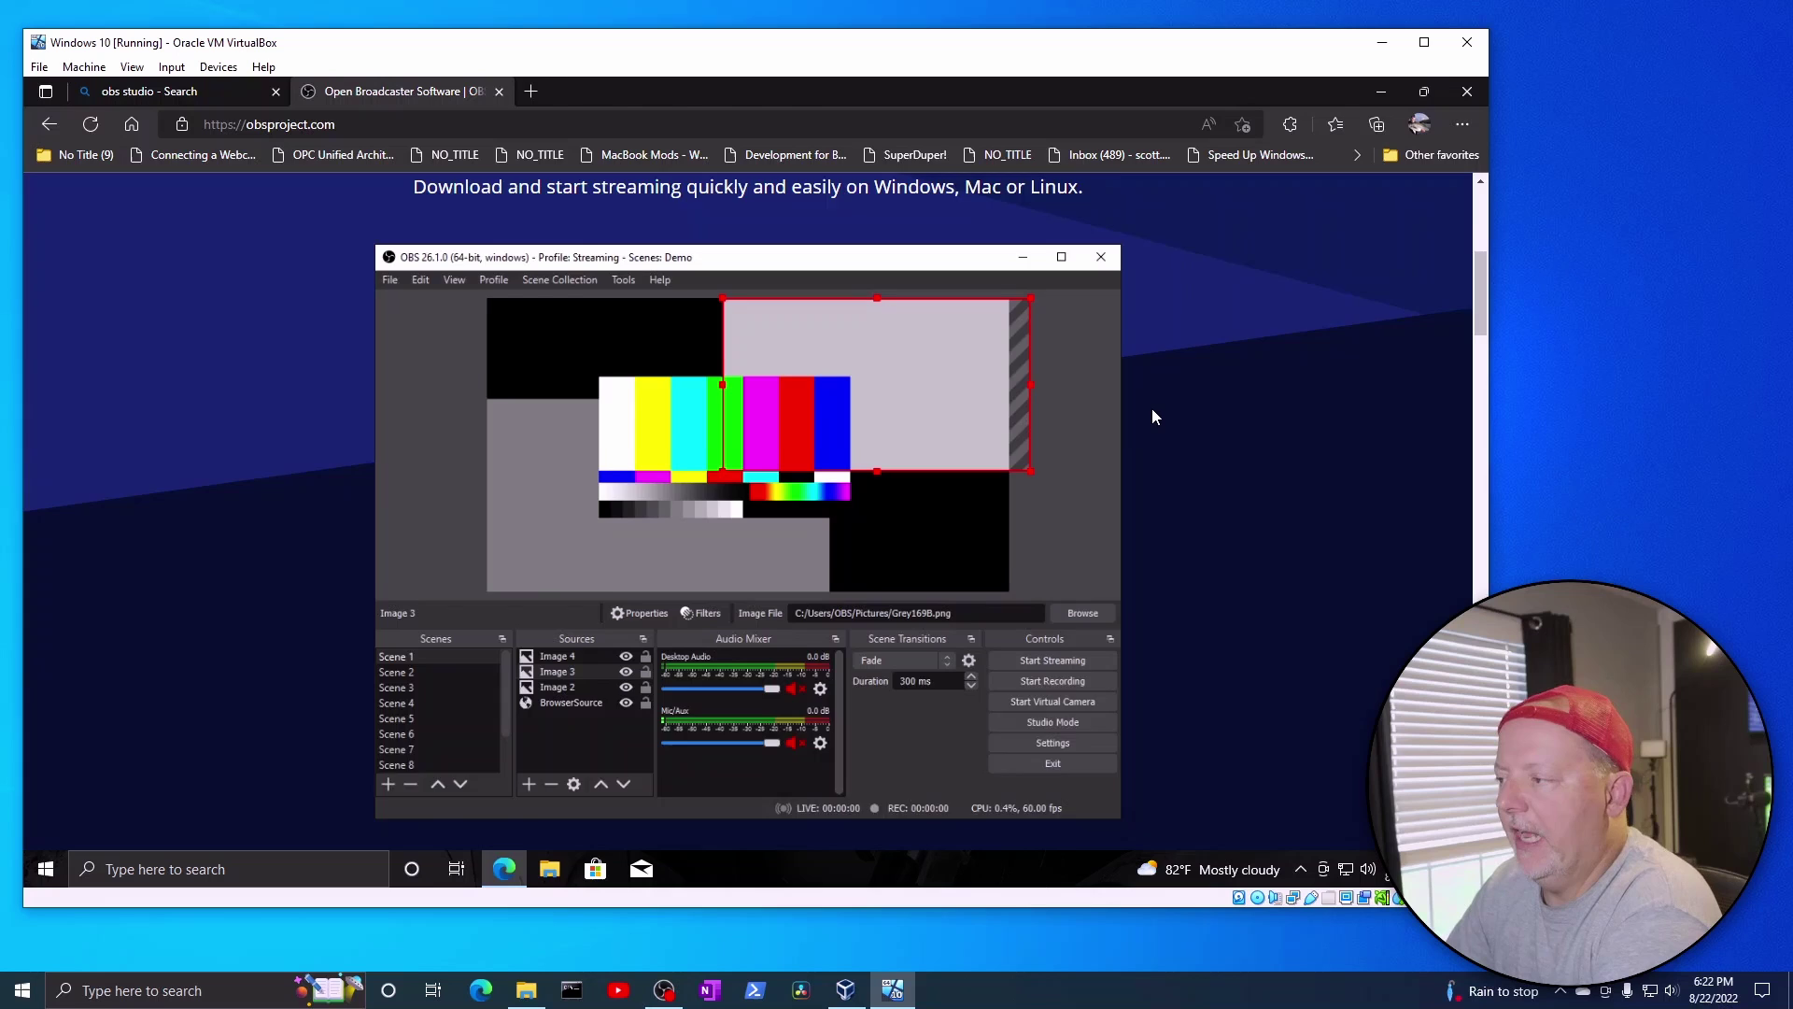
pyautogui.scroll(-1, 1156, 407)
pyautogui.scroll(-2, 1157, 407)
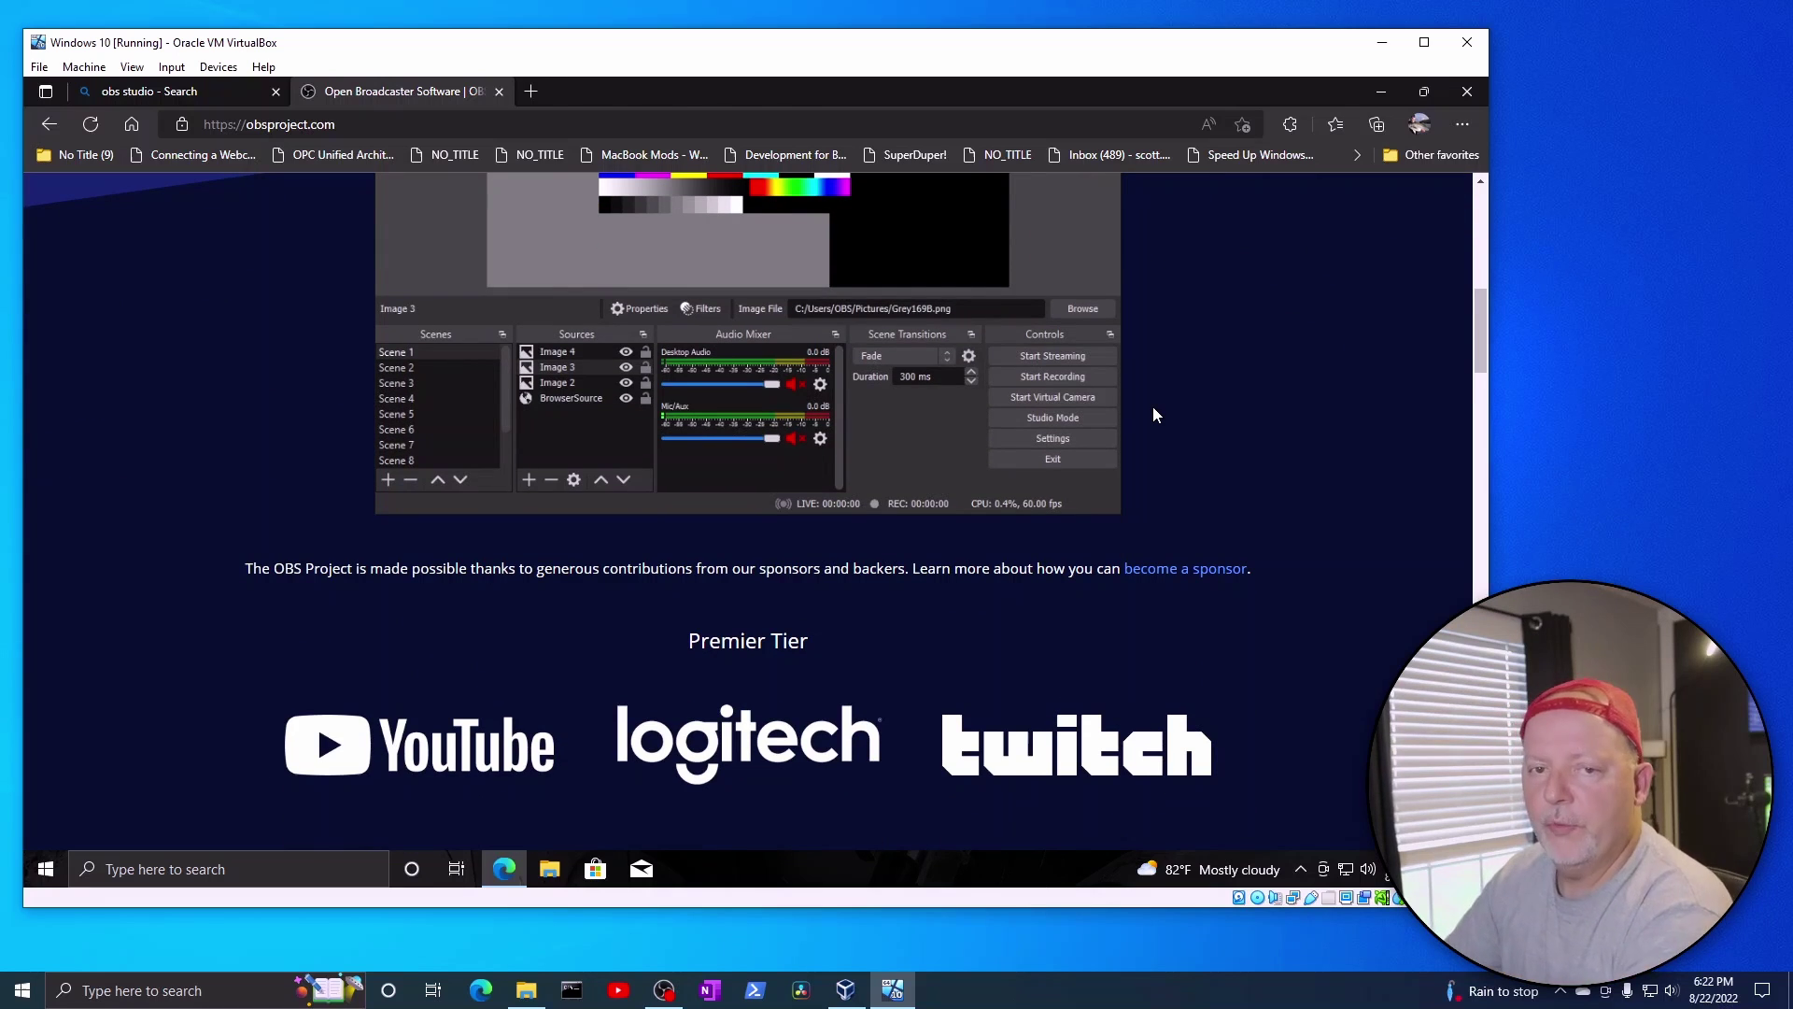
# Scroll on to the site footer and back up, then close Edge
pyautogui.scroll(-5, 1154, 412)
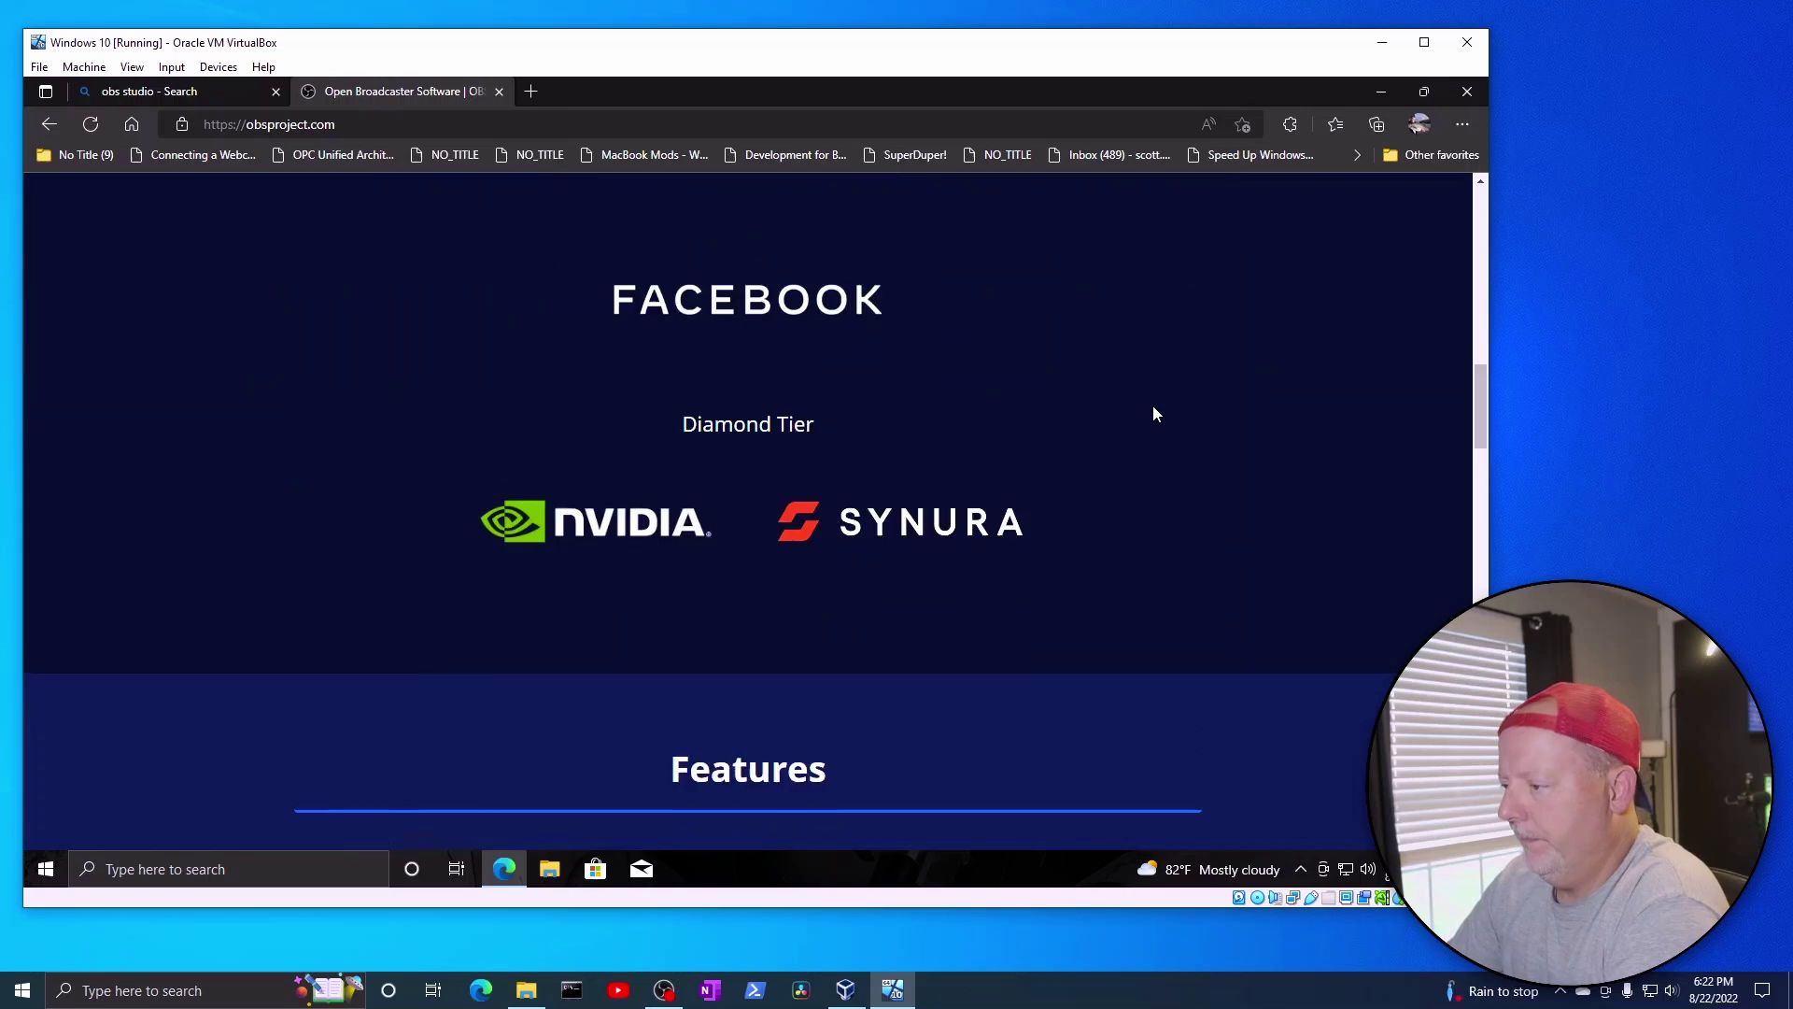
pyautogui.scroll(-9, 1154, 413)
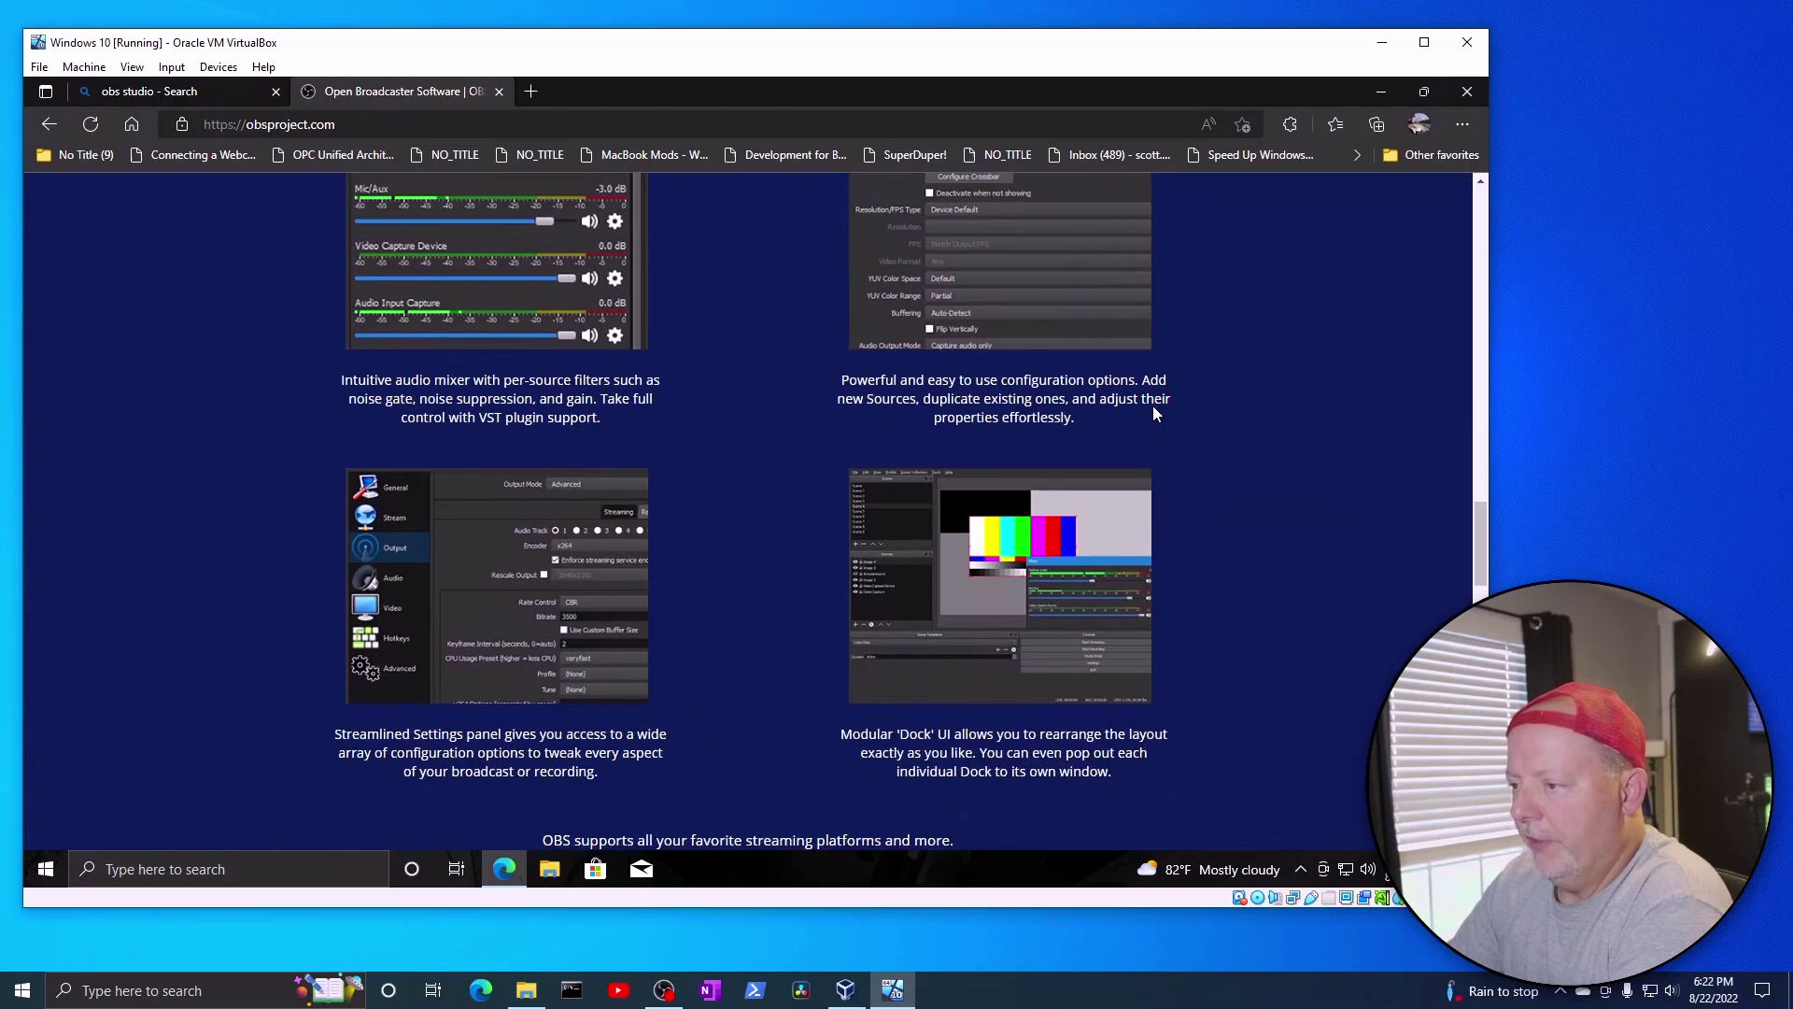
pyautogui.scroll(-8, 1154, 413)
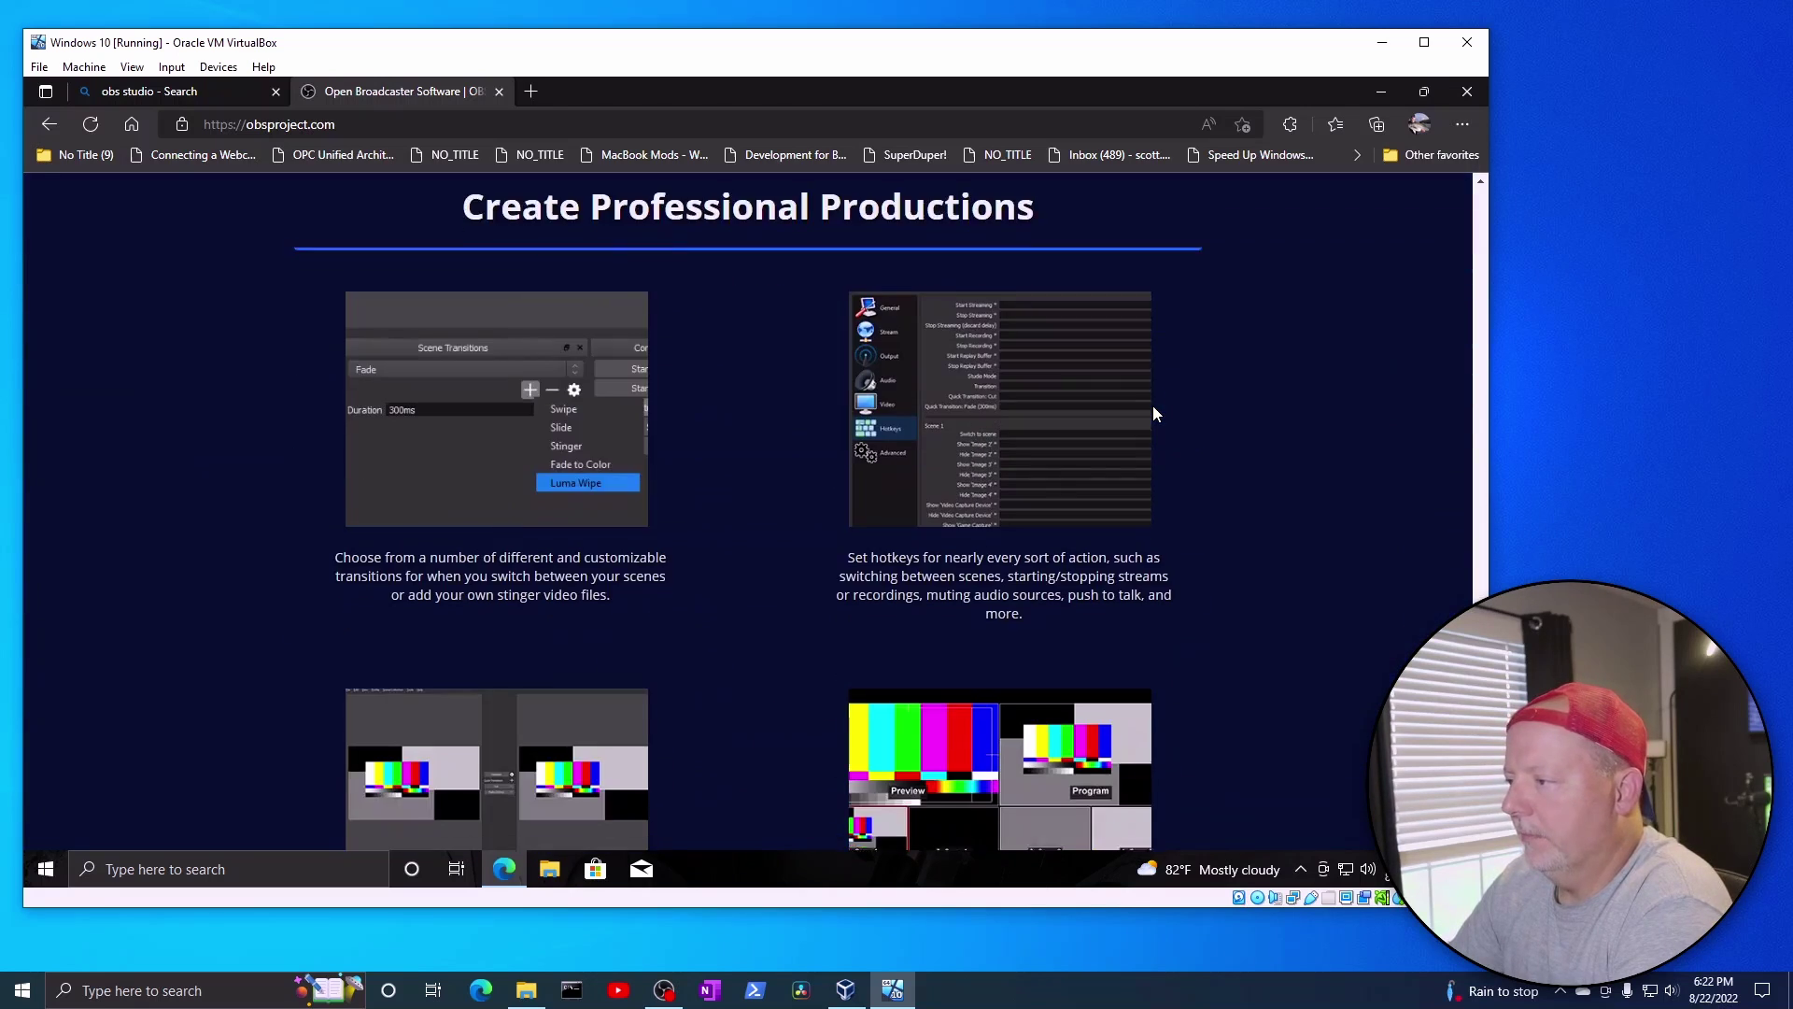
pyautogui.scroll(-7, 1154, 412)
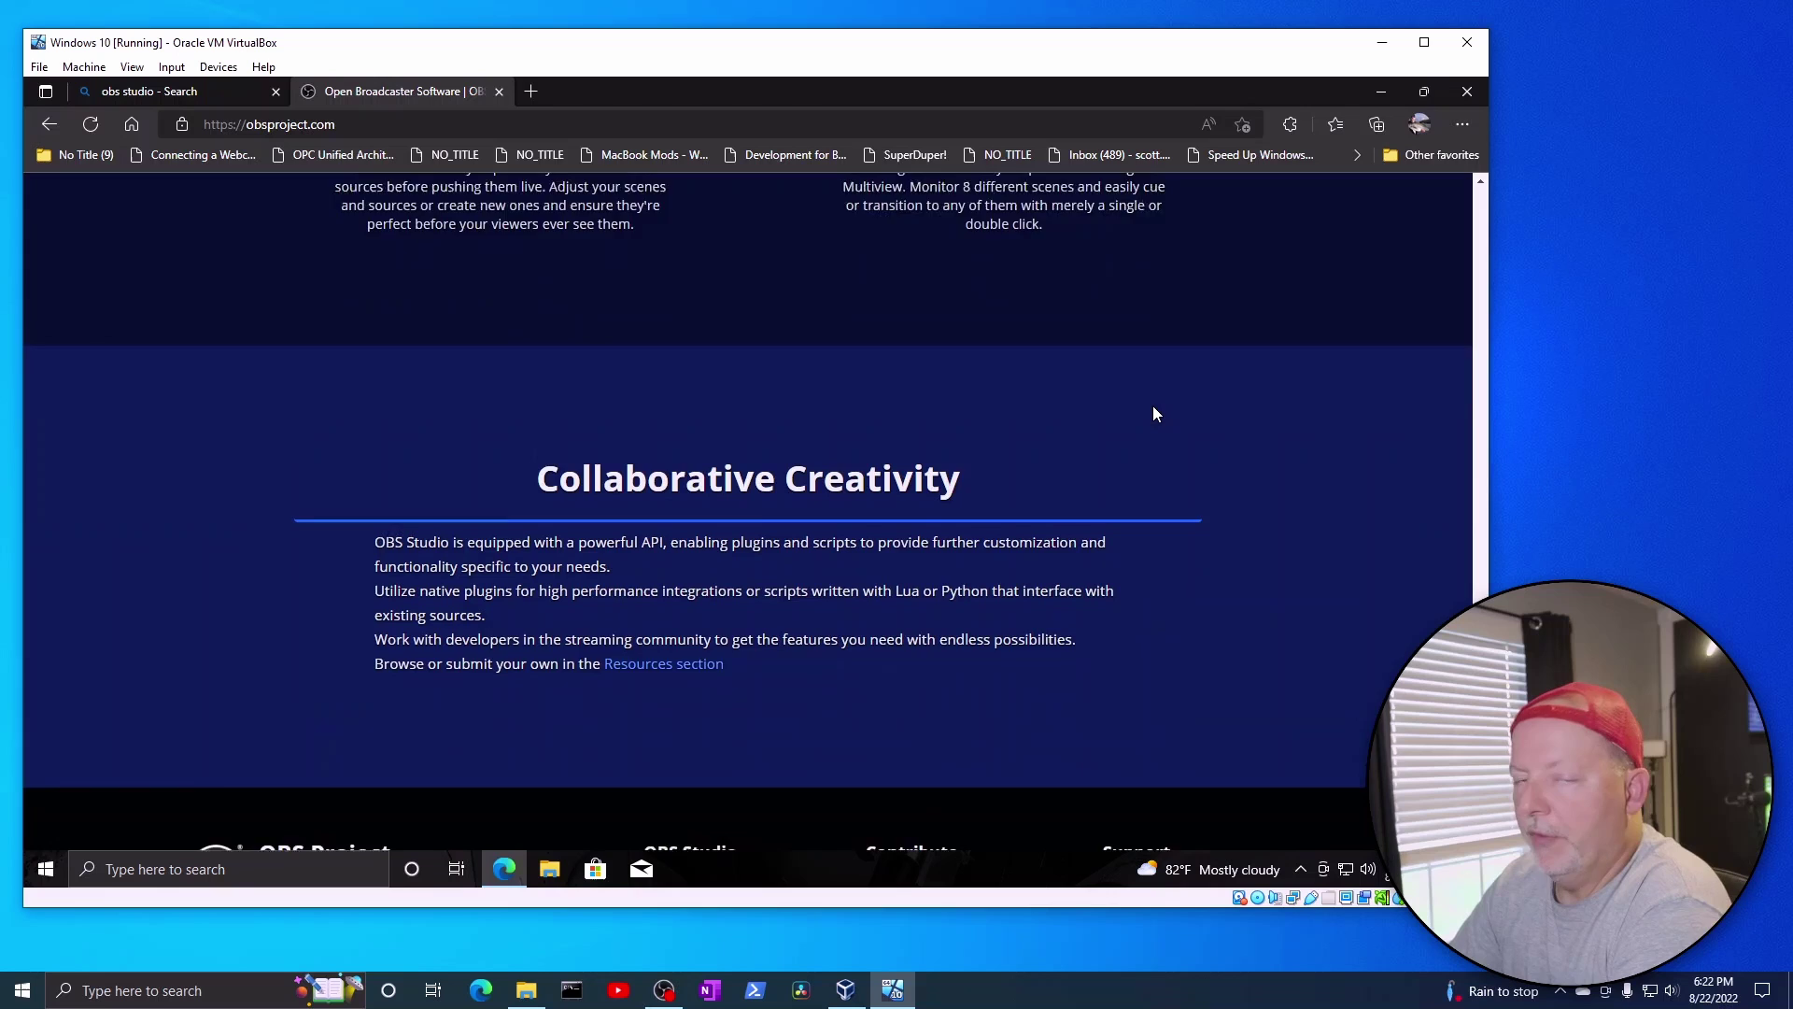
pyautogui.scroll(-3, 1154, 414)
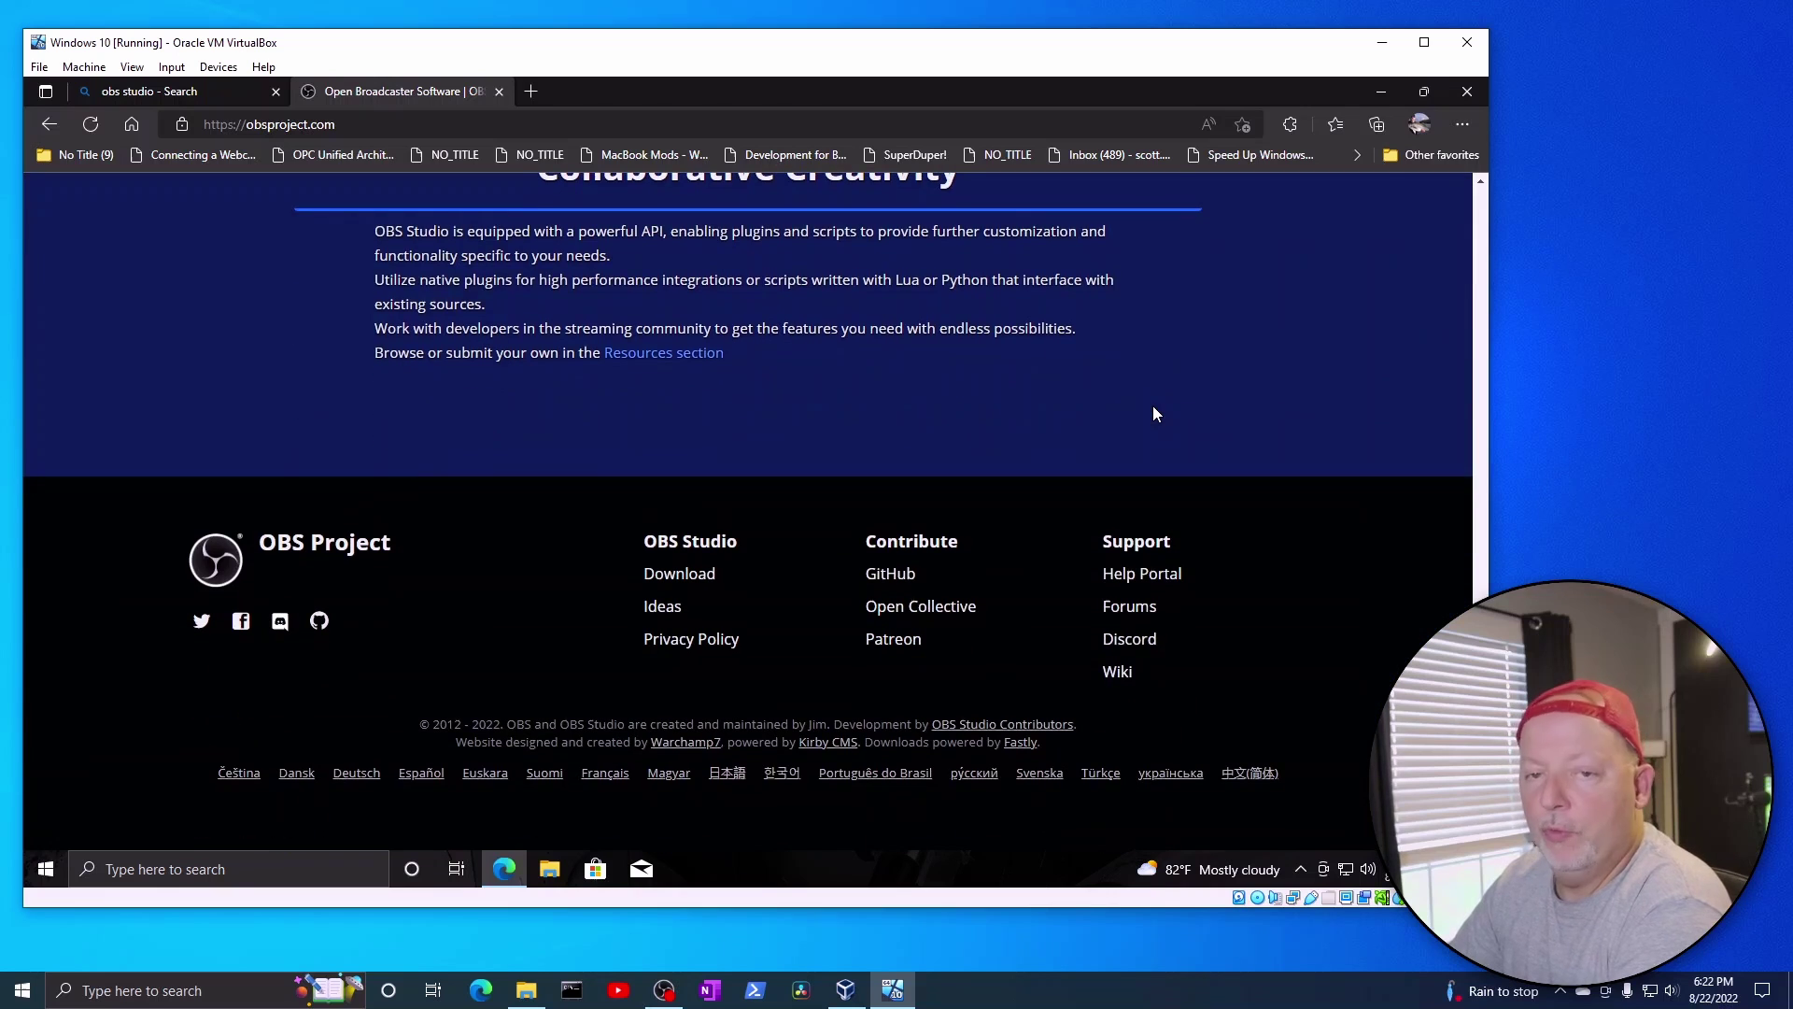
pyautogui.scroll(20, 1153, 414)
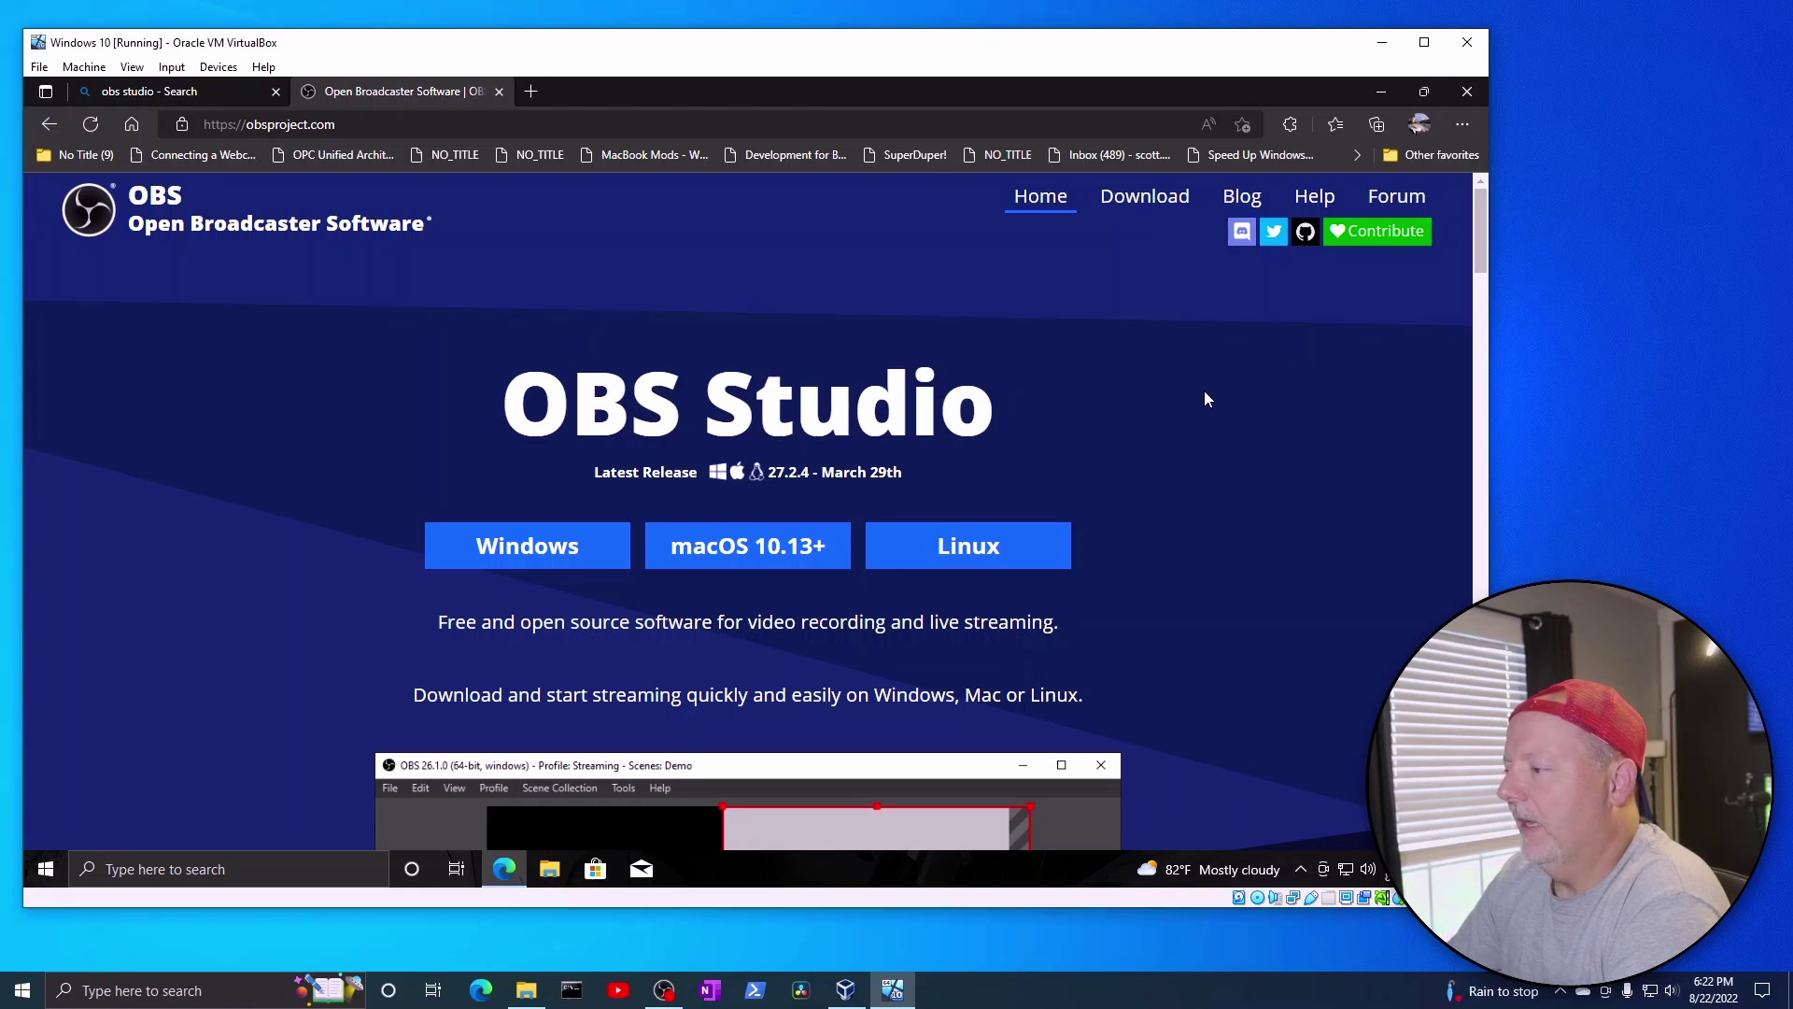
pyautogui.click(1465, 93)
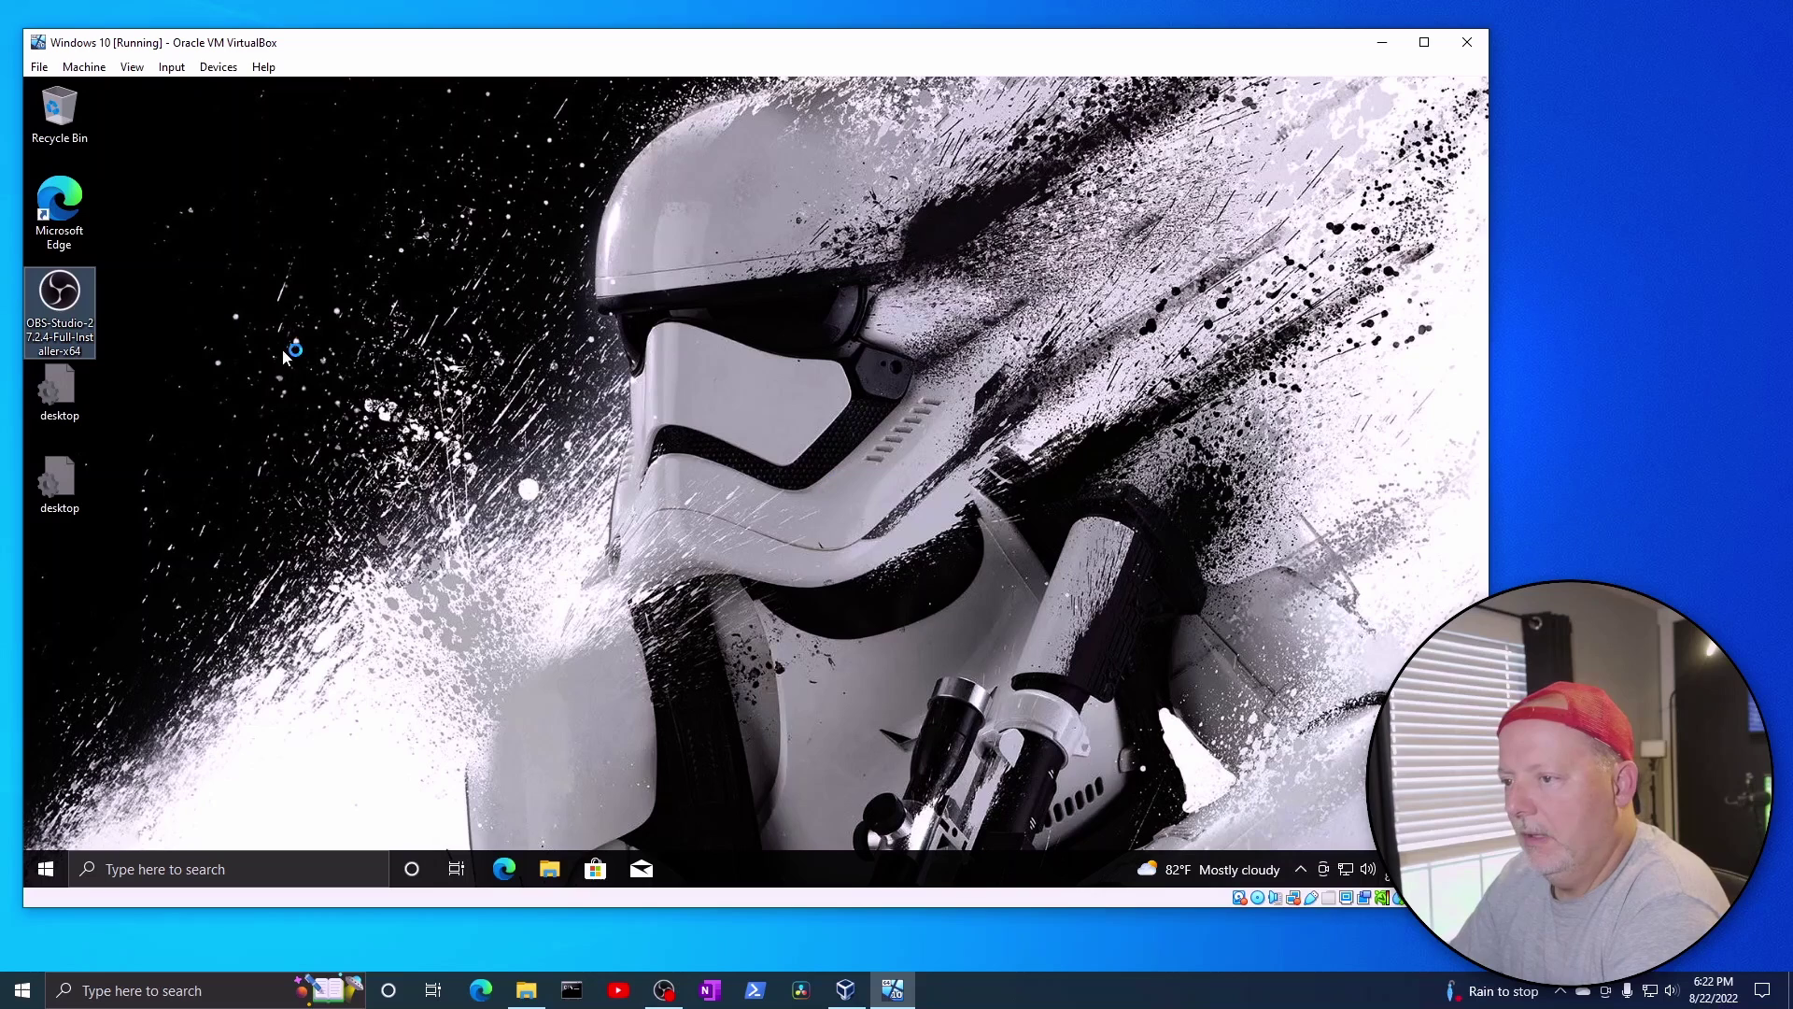
# Run the OBS-Studio-27.2.4 installer, approve UAC, accept the licence and install to the default folder
pyautogui.doubleClick(70, 303)
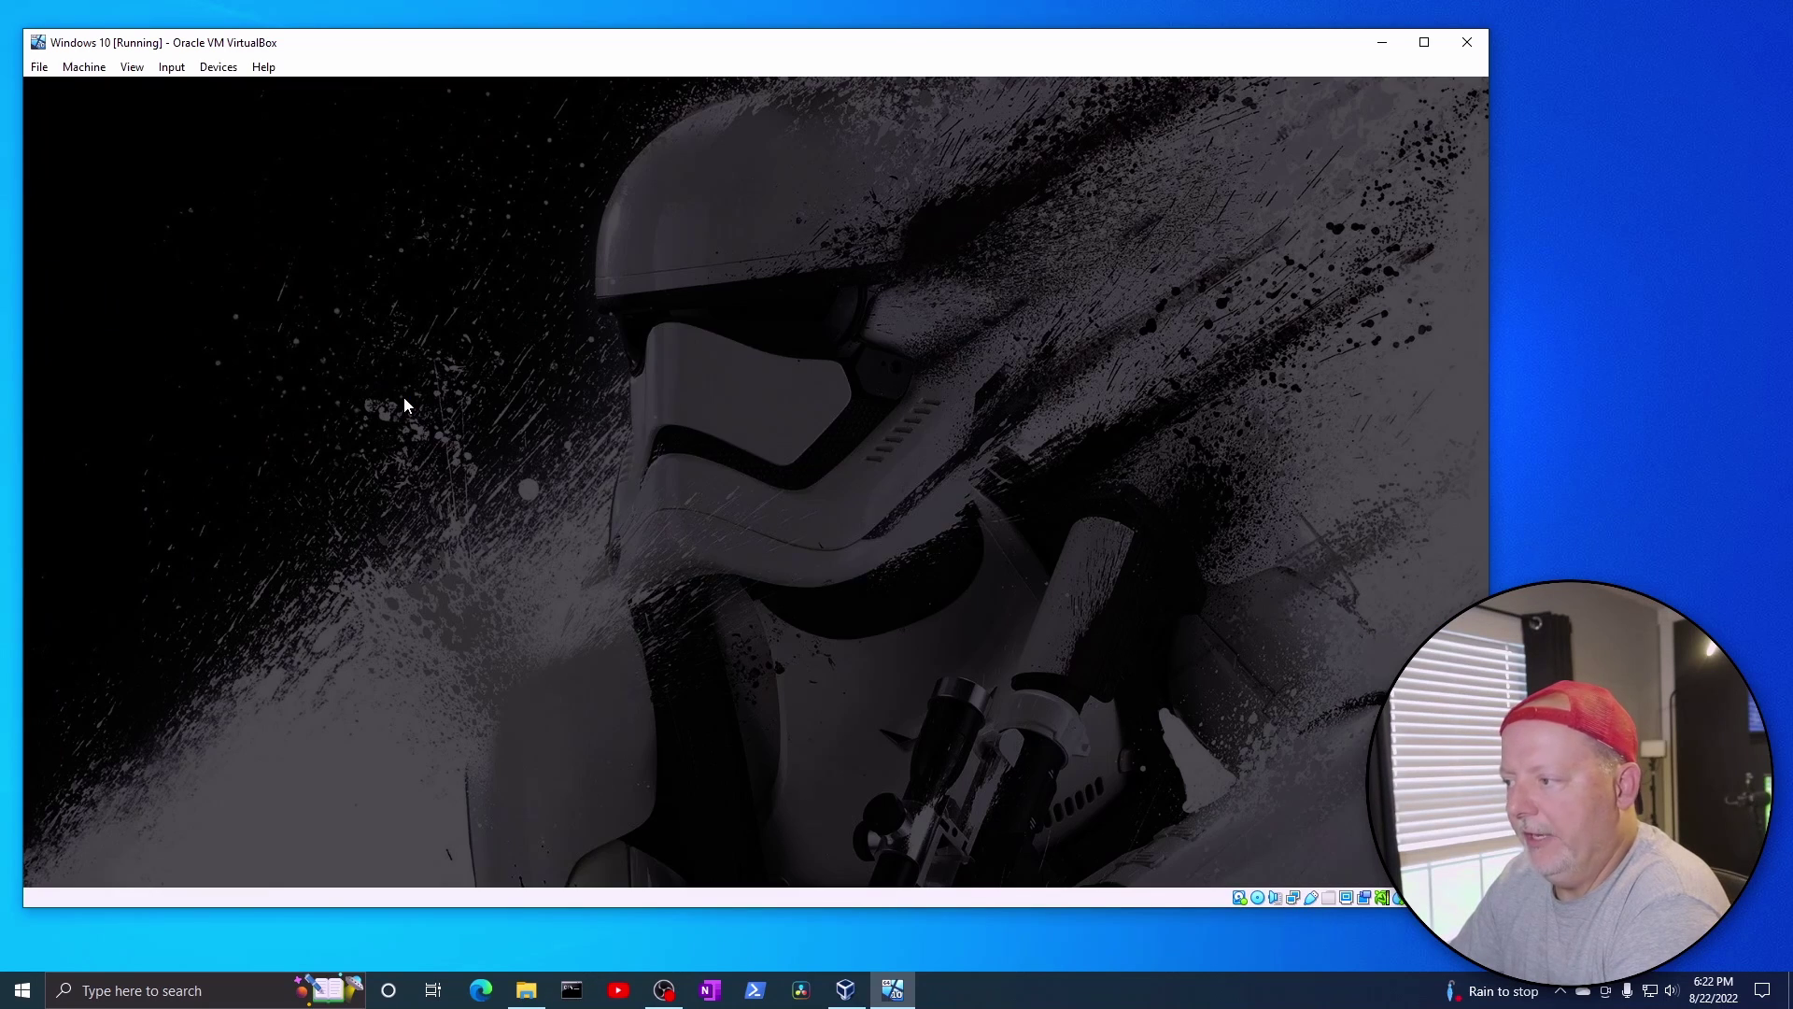
pyautogui.click(600, 595)
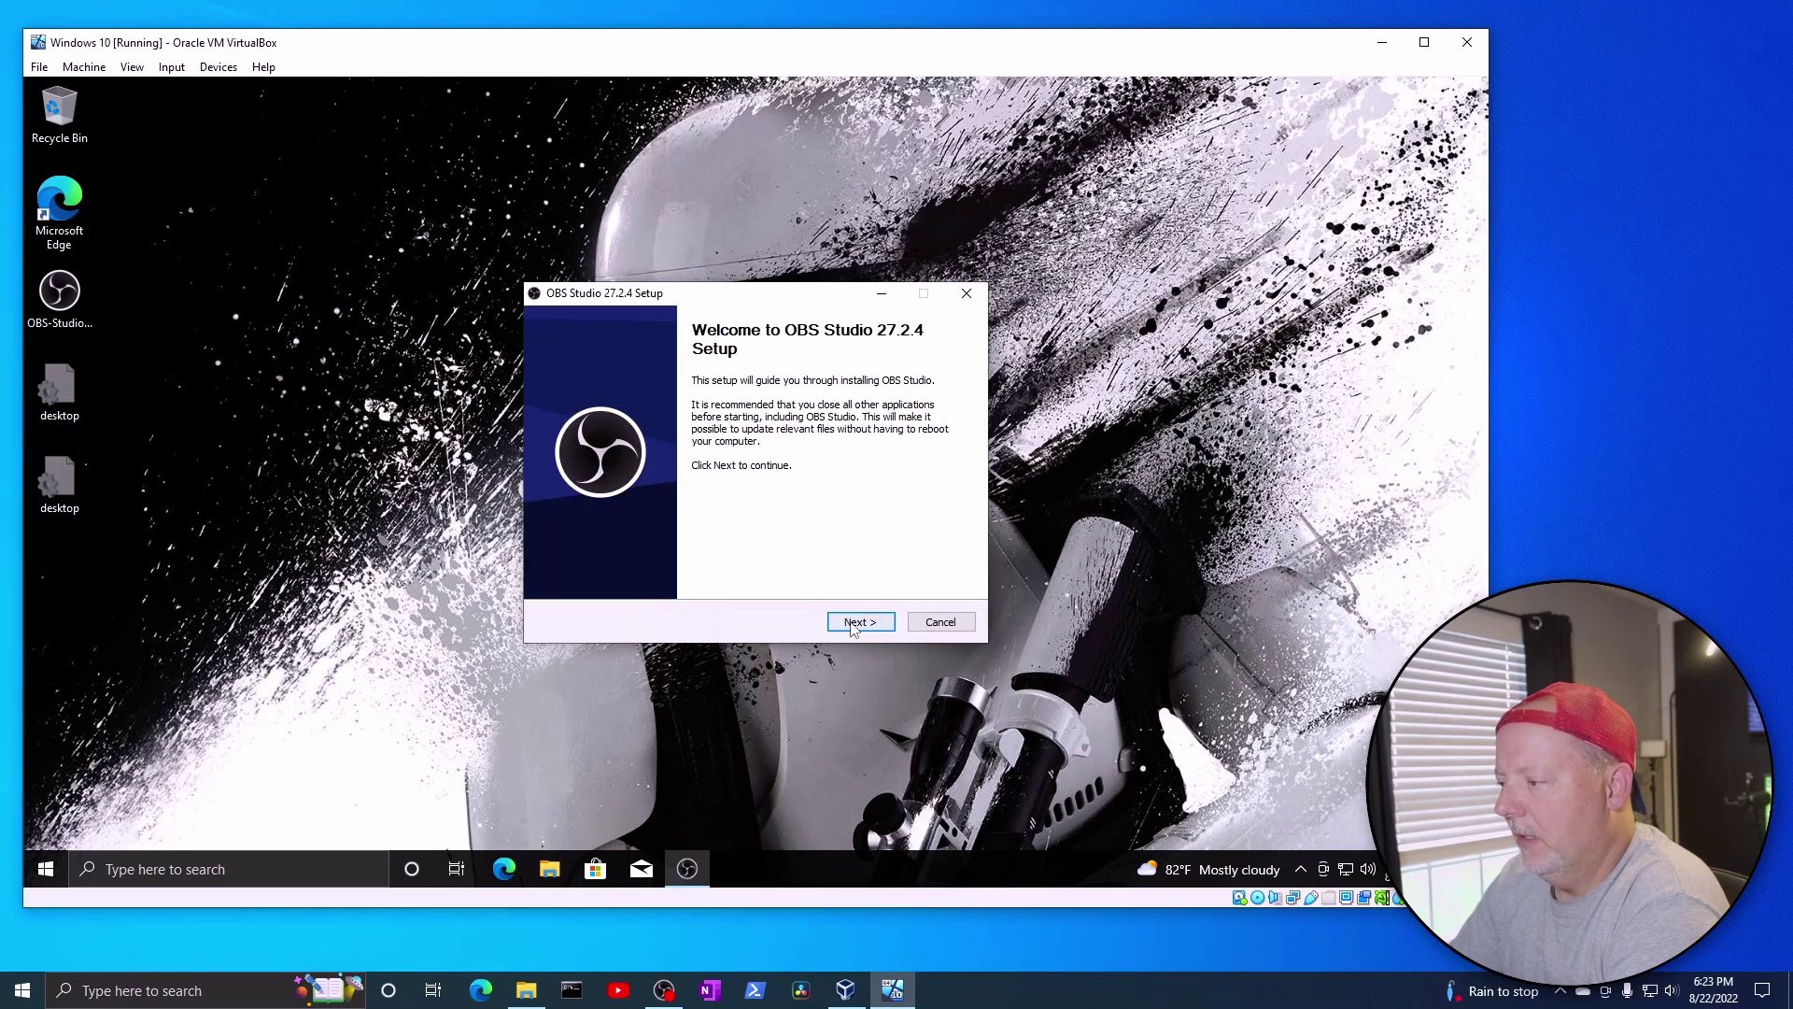
pyautogui.click(852, 622)
pyautogui.click(851, 622)
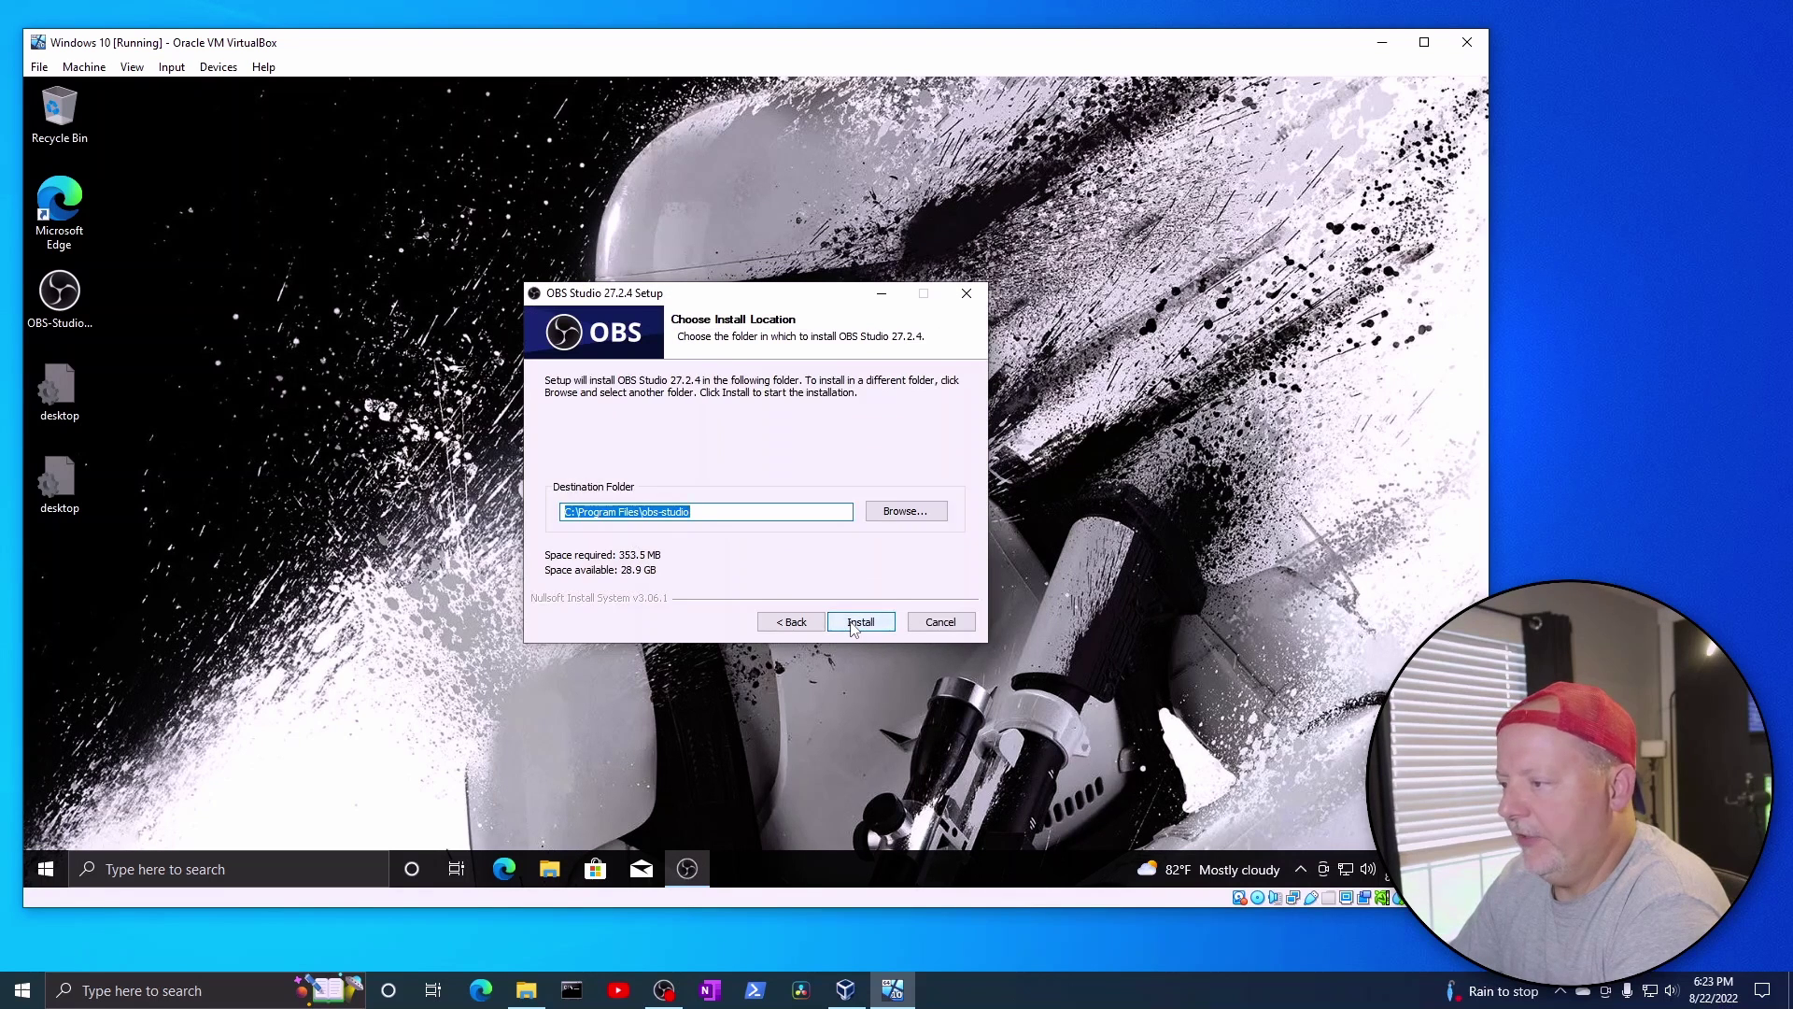
pyautogui.click(852, 623)
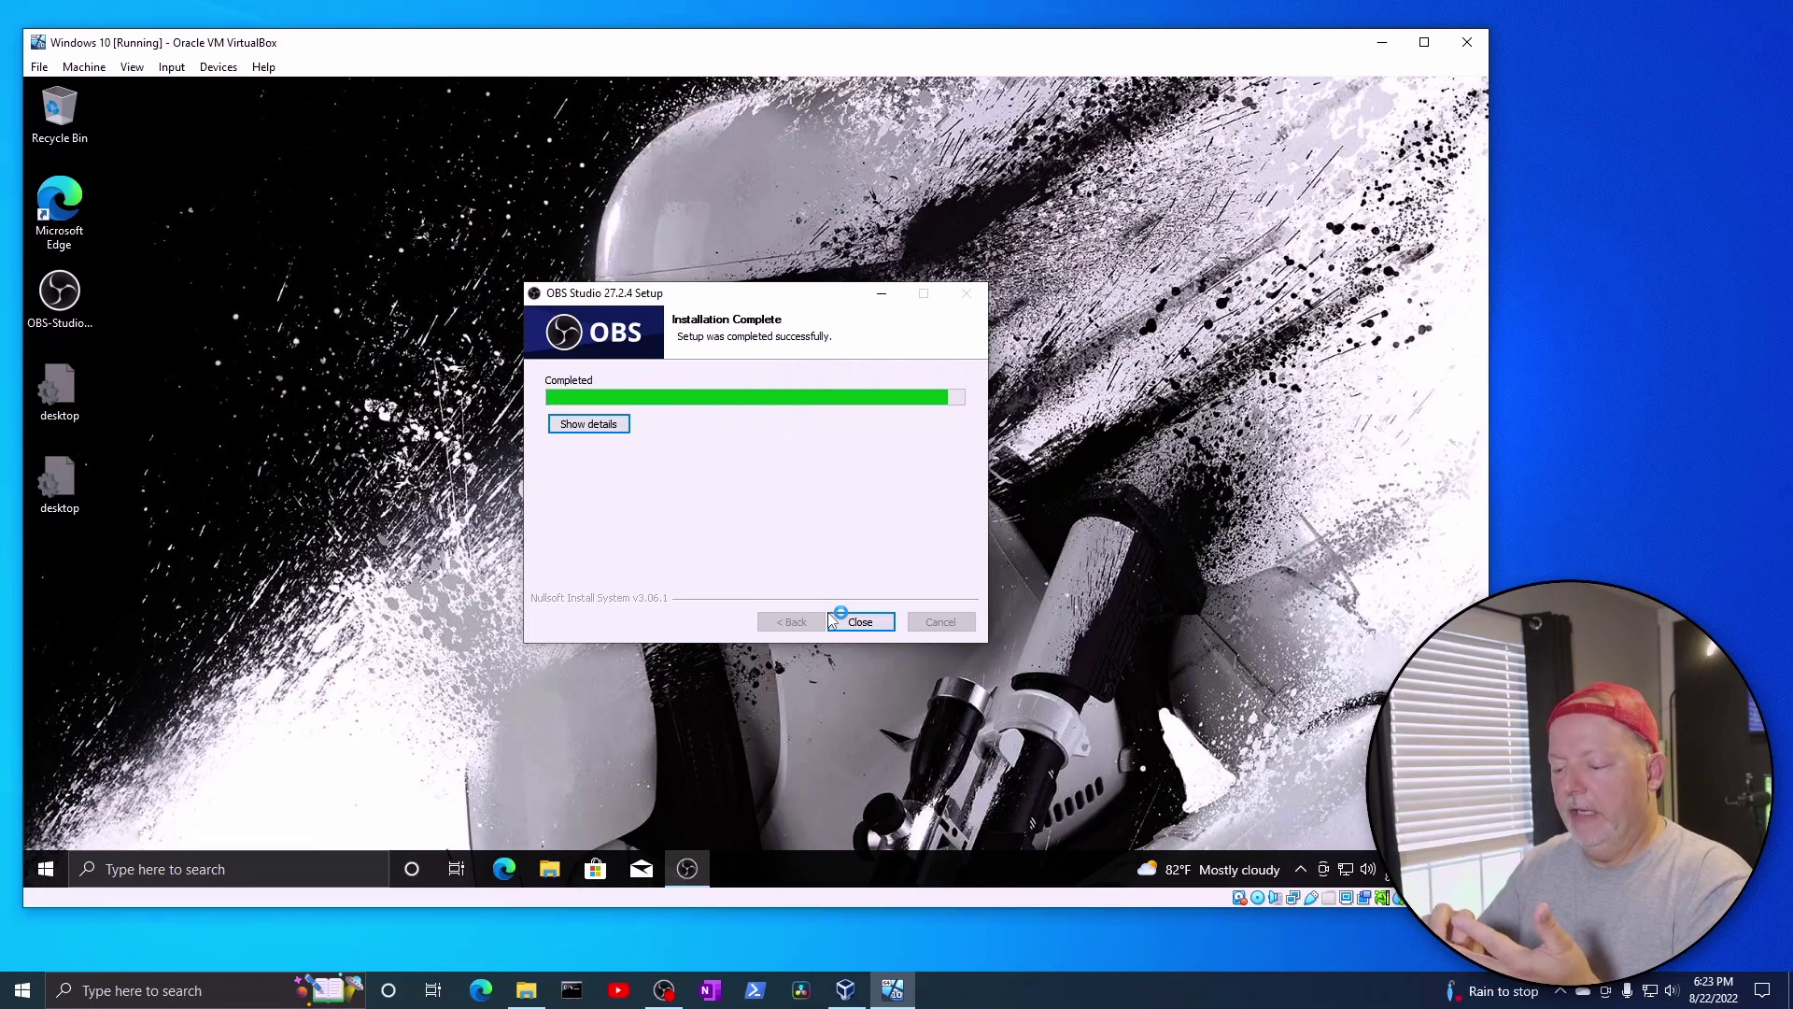
pyautogui.click(832, 620)
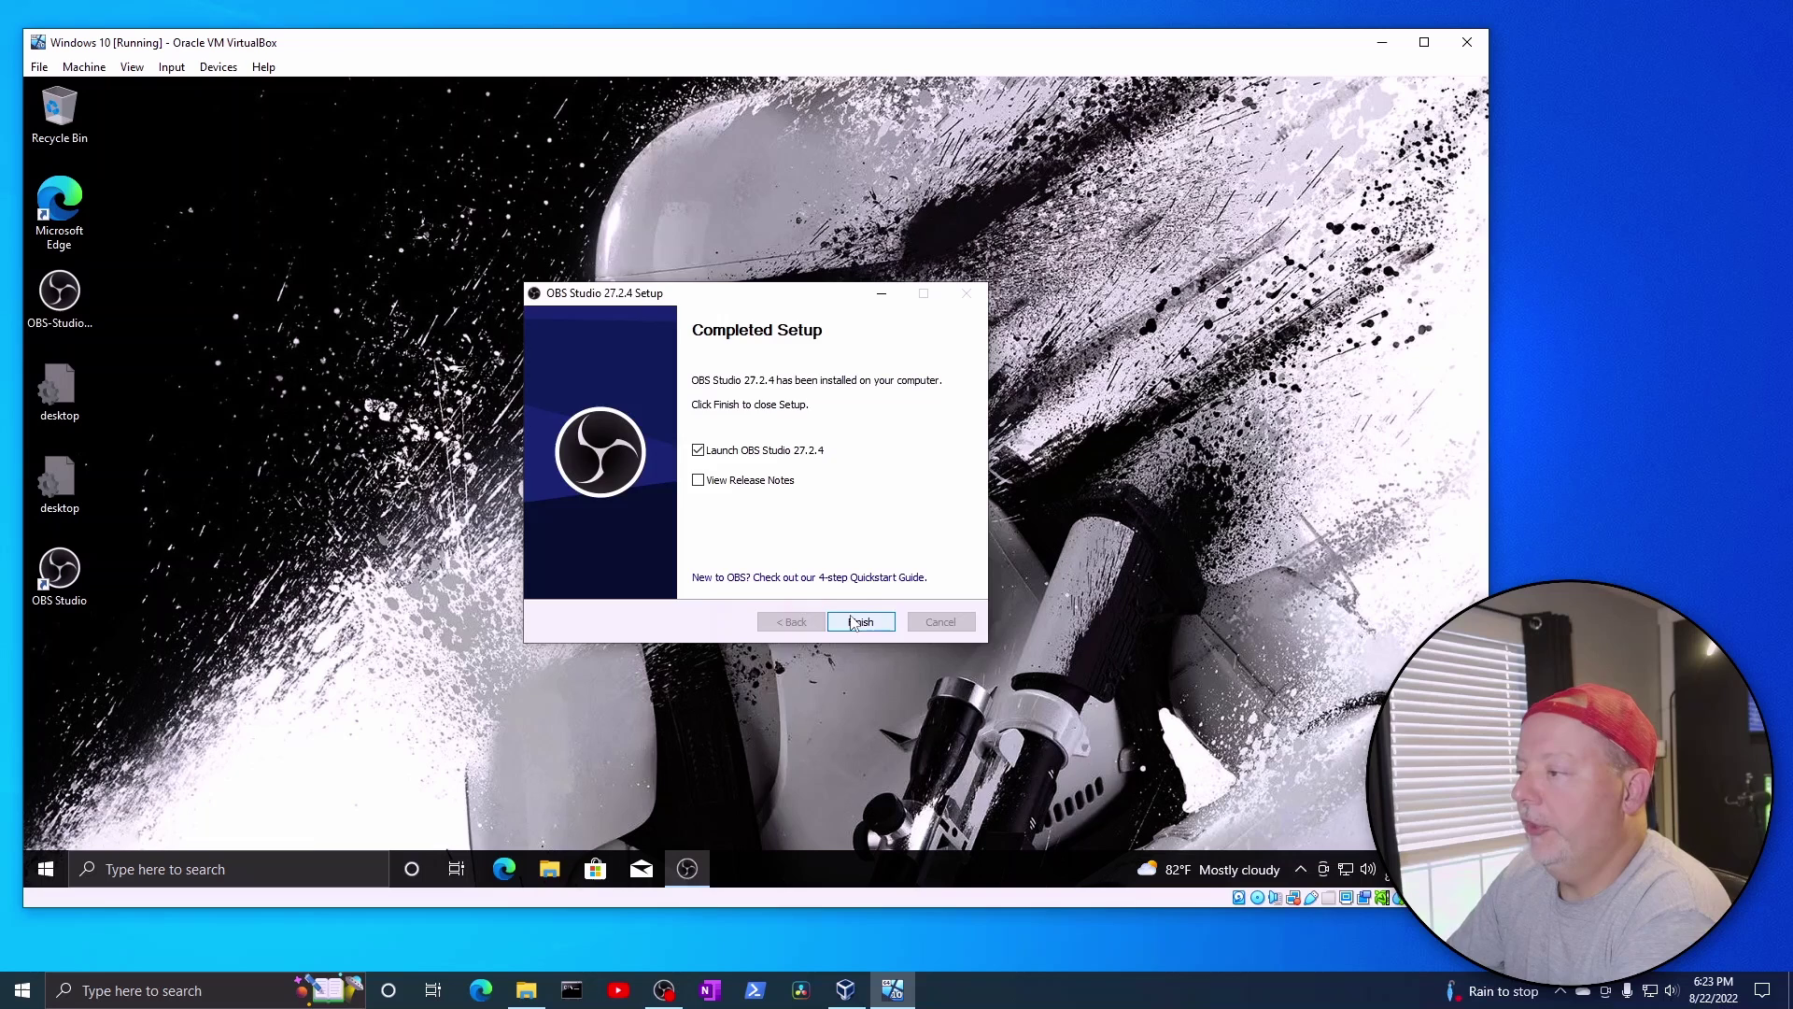
# Launch OBS and apply the wizard's recommended settings: 1569x868 canvas at 60 FPS with x264
pyautogui.click(859, 622)
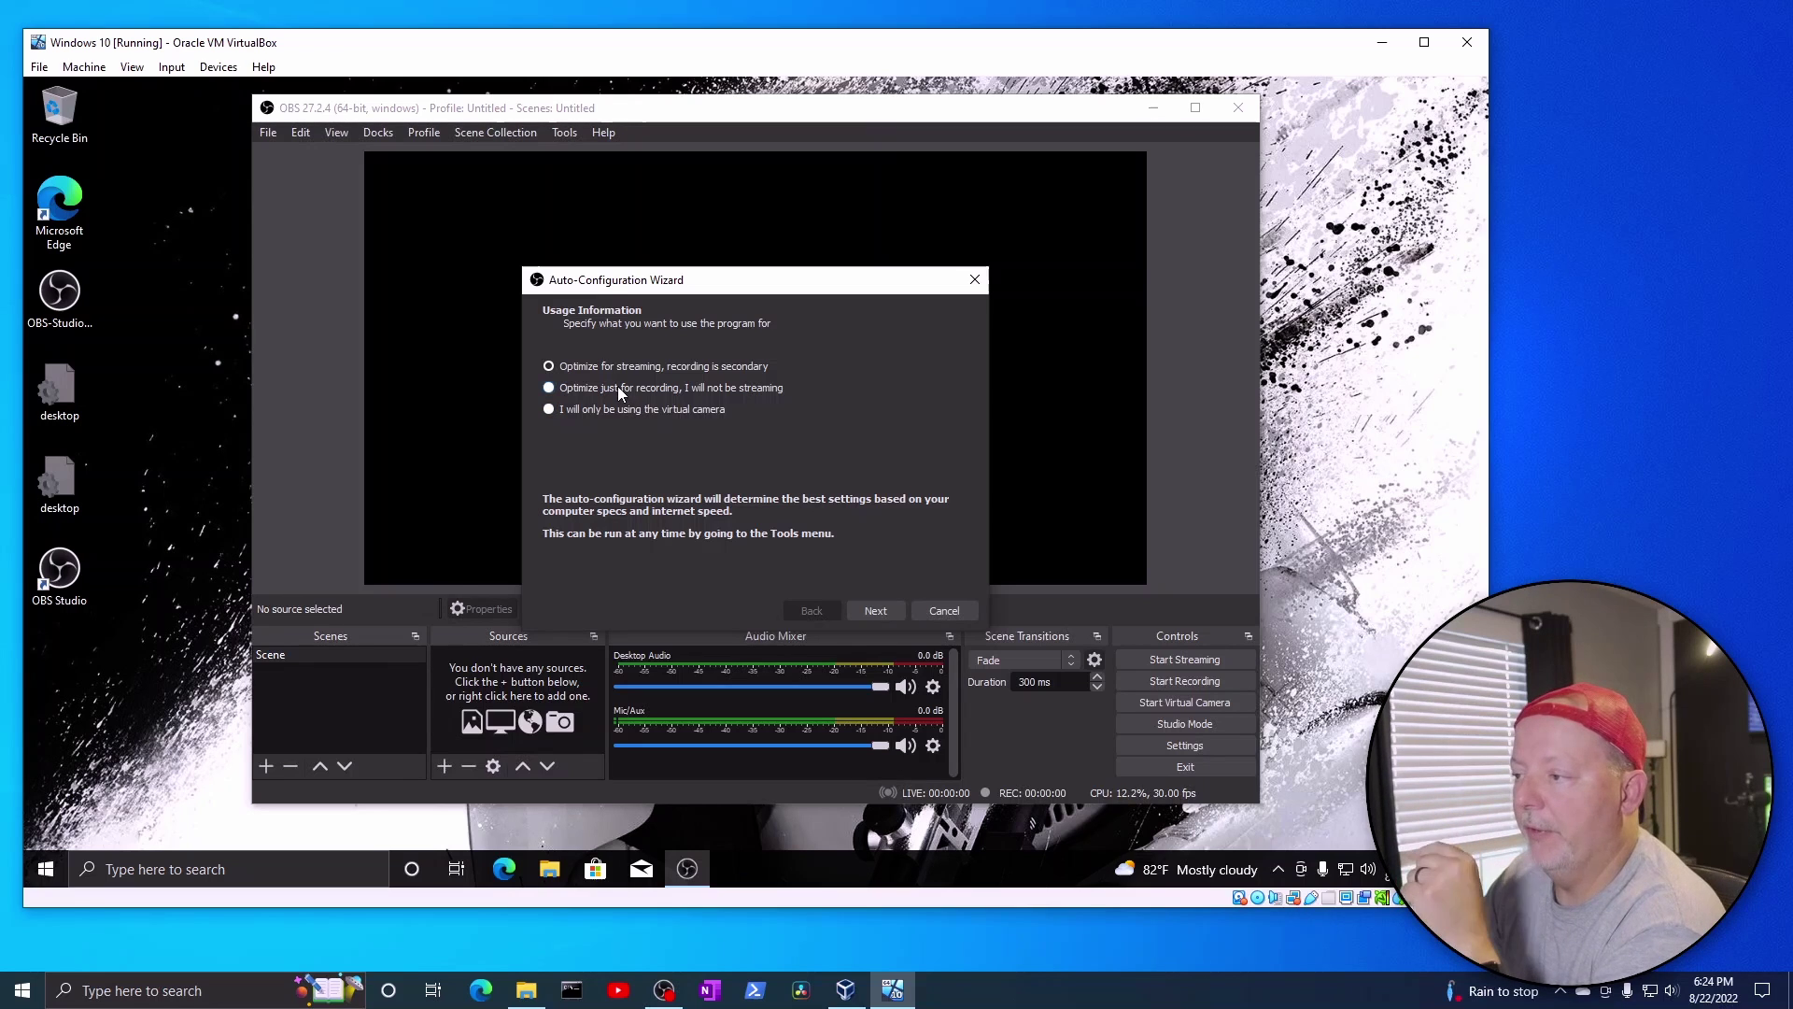
pyautogui.click(871, 610)
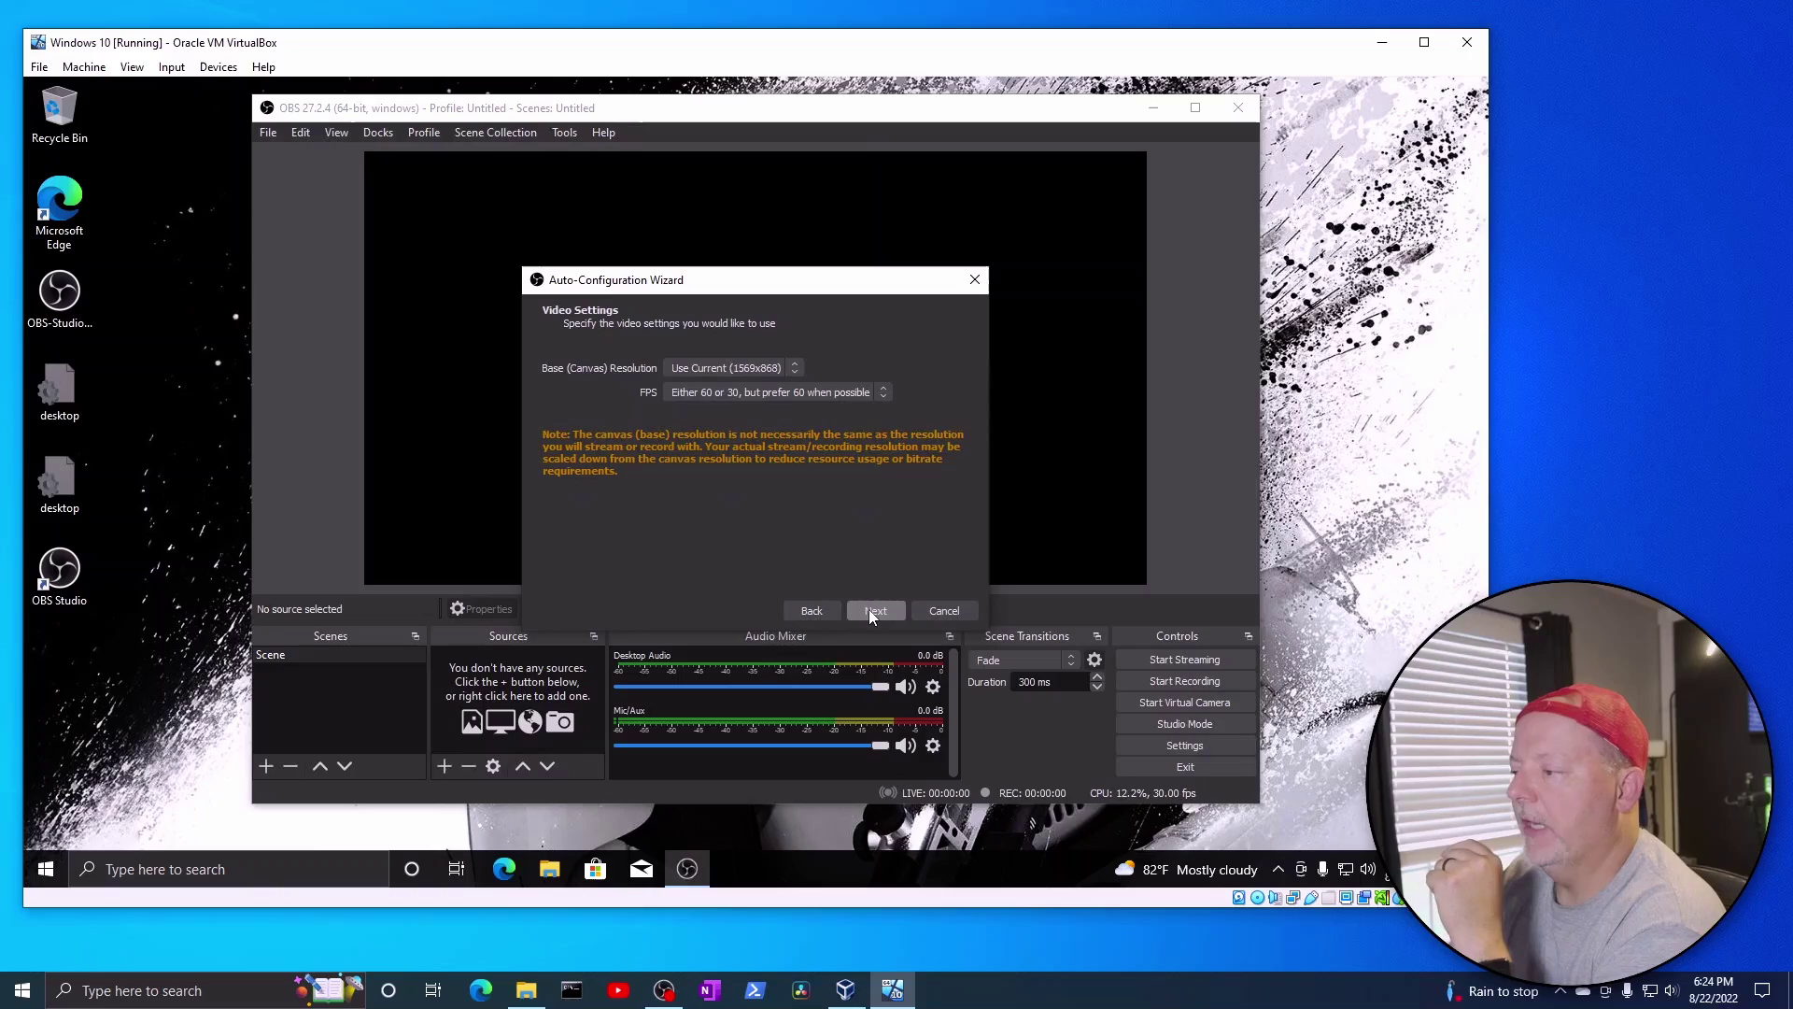
pyautogui.click(871, 610)
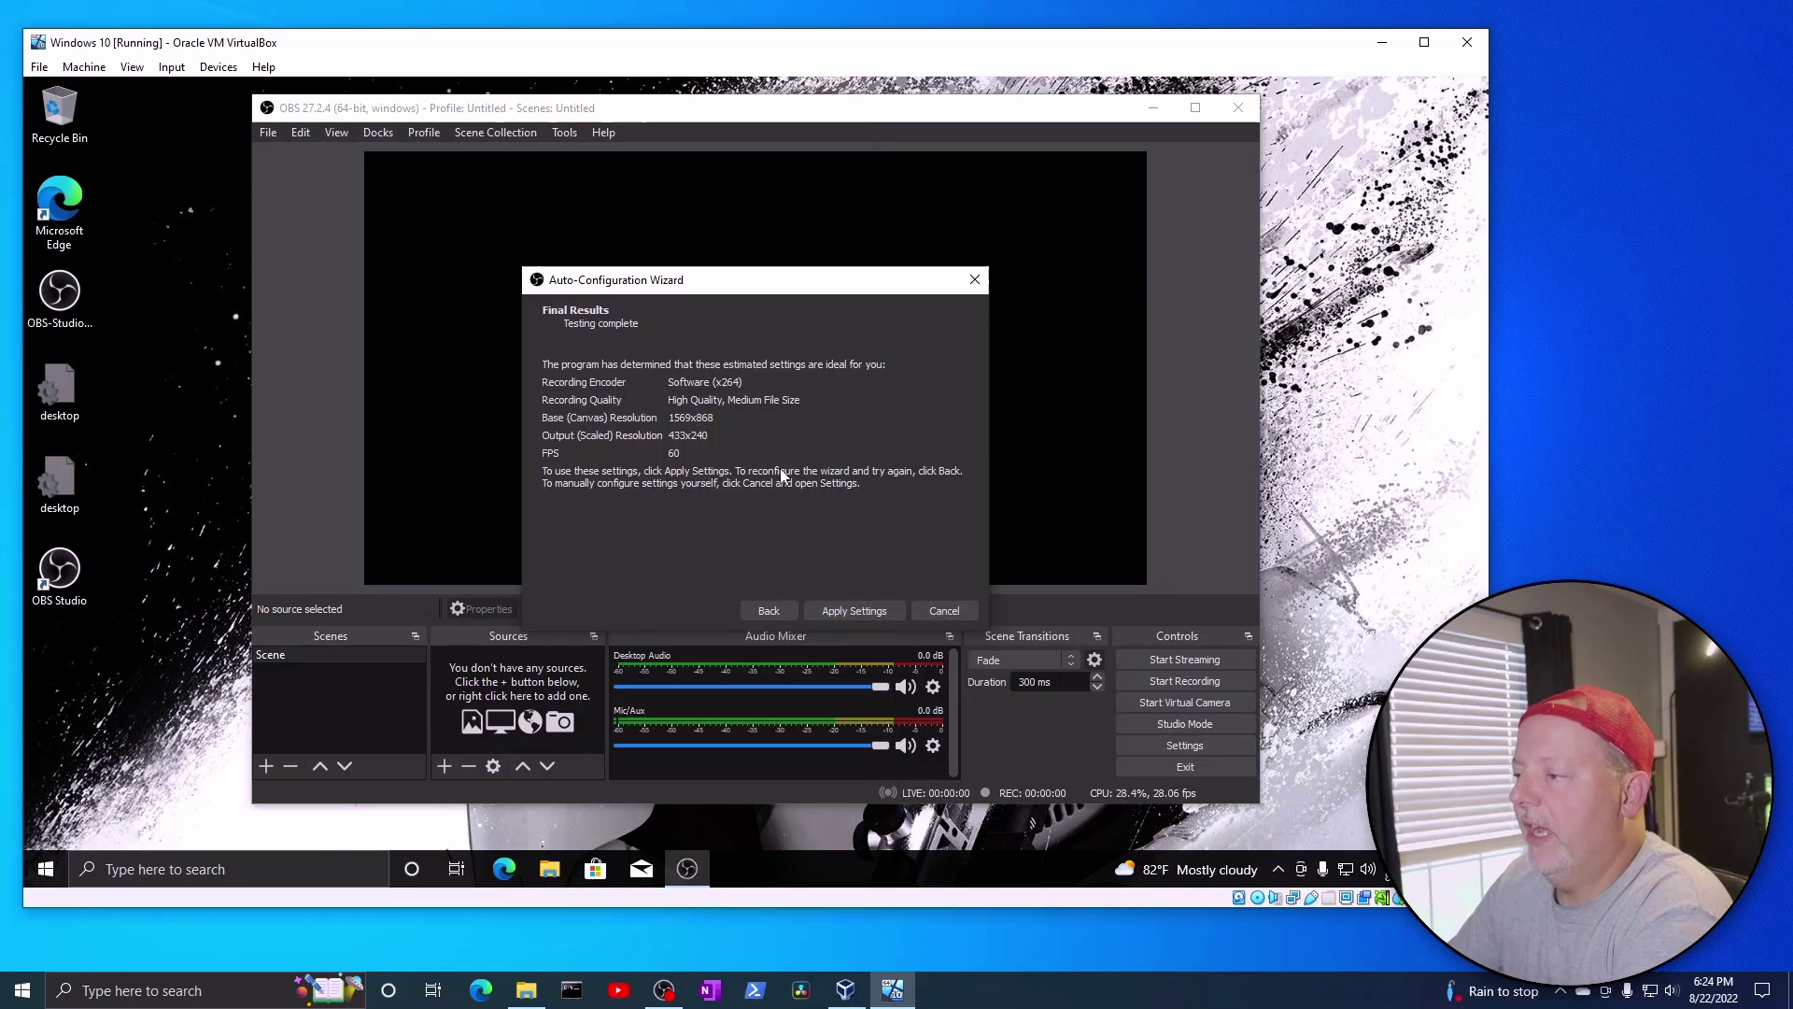
pyautogui.click(846, 611)
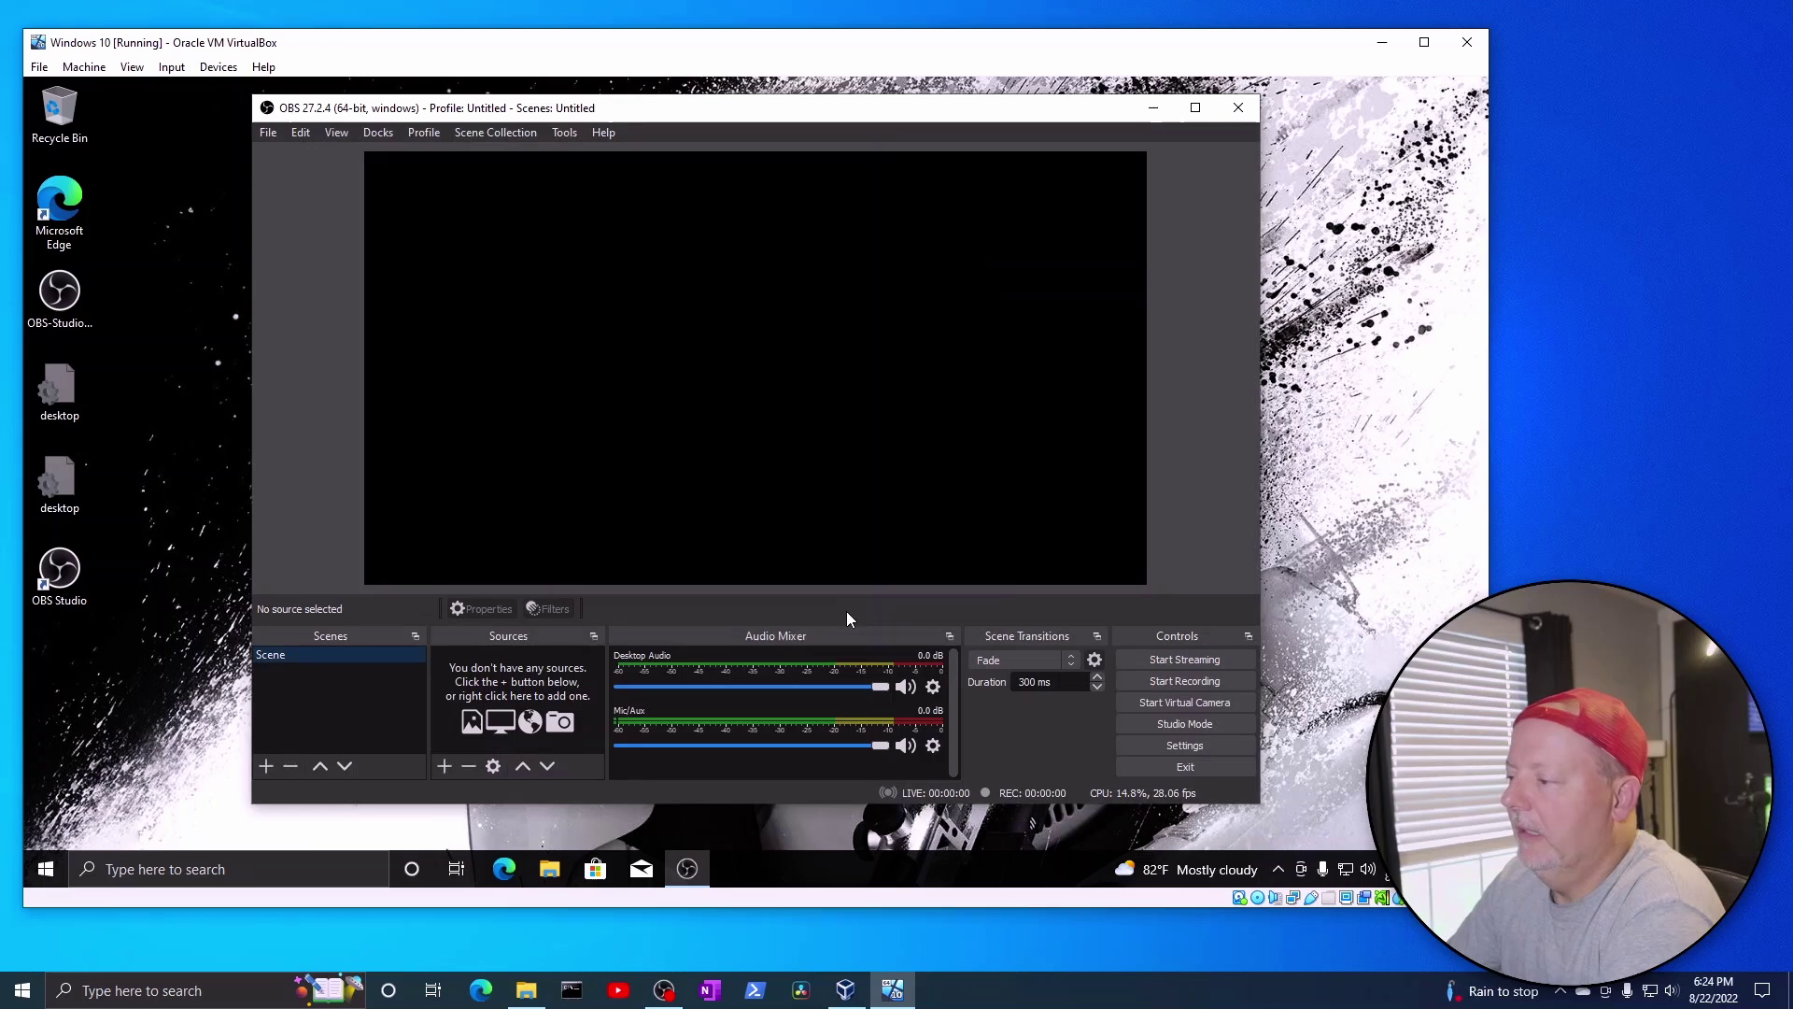
# Maximize the OBS Studio main window to fill the VM screen
pyautogui.click(1194, 107)
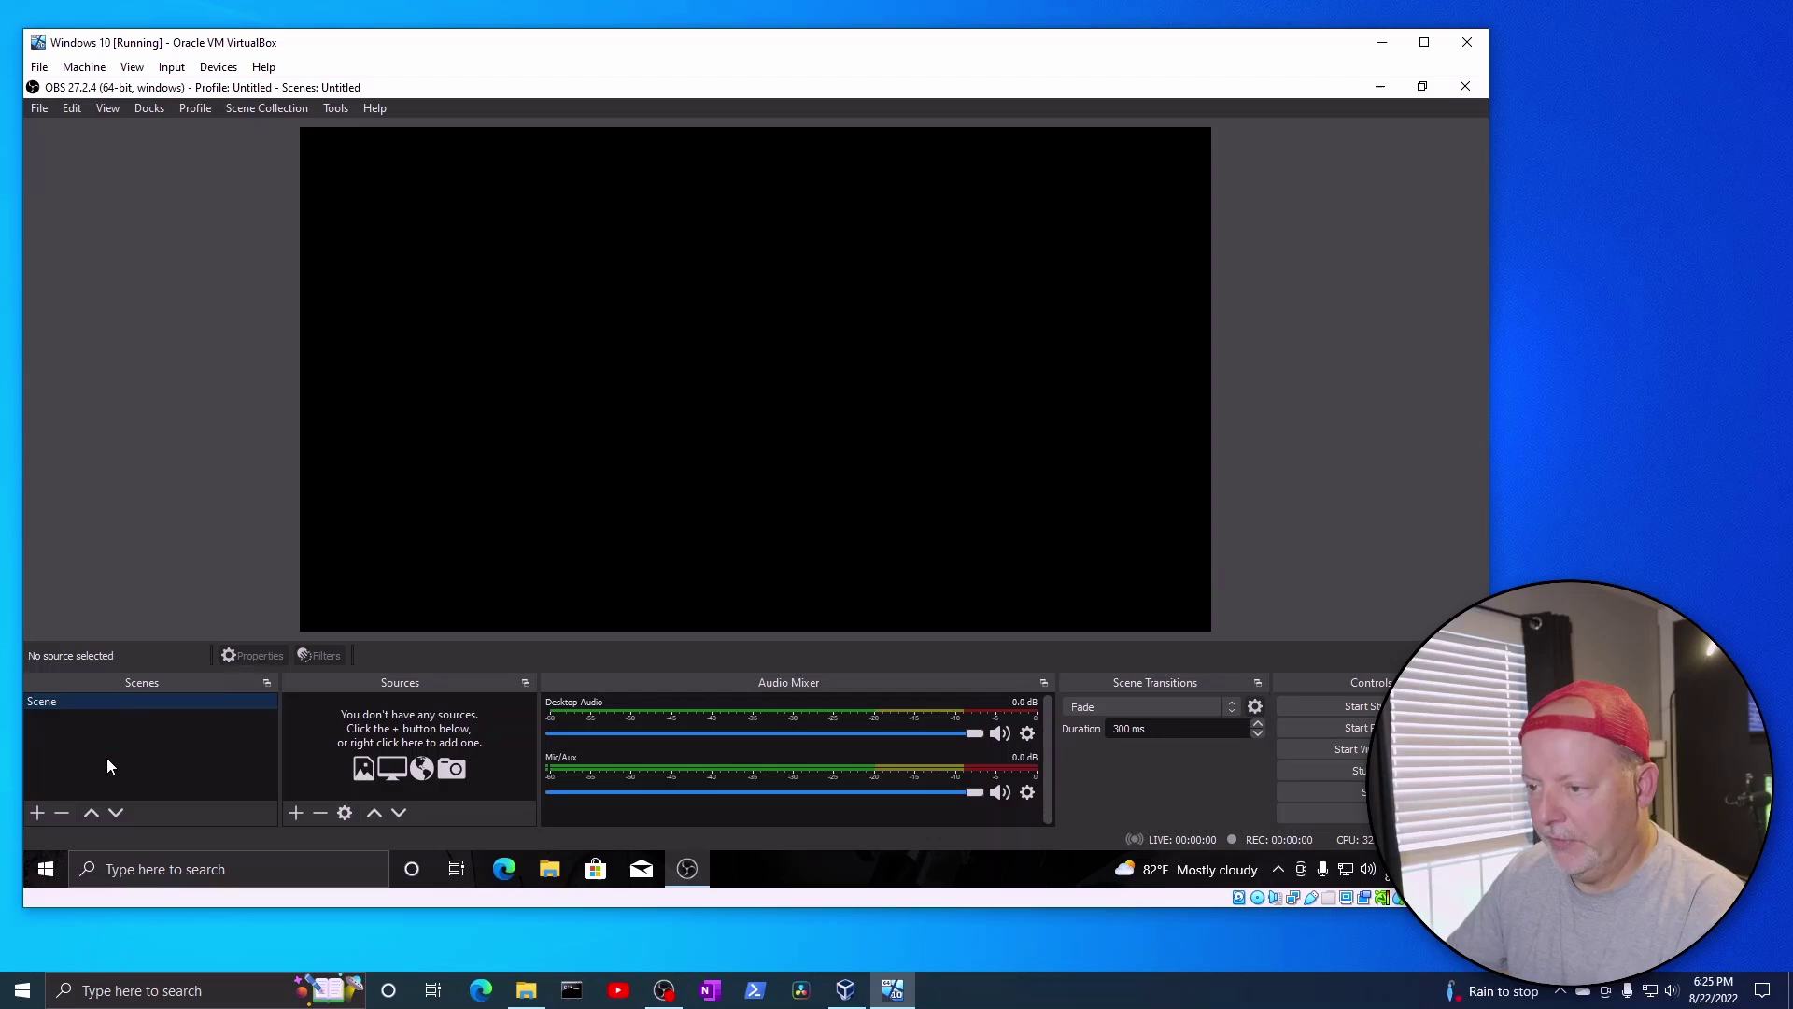
# Rename the default 'Scene' in the Scenes dock to 'Screen Capture'
pyautogui.rightClick(67, 698)
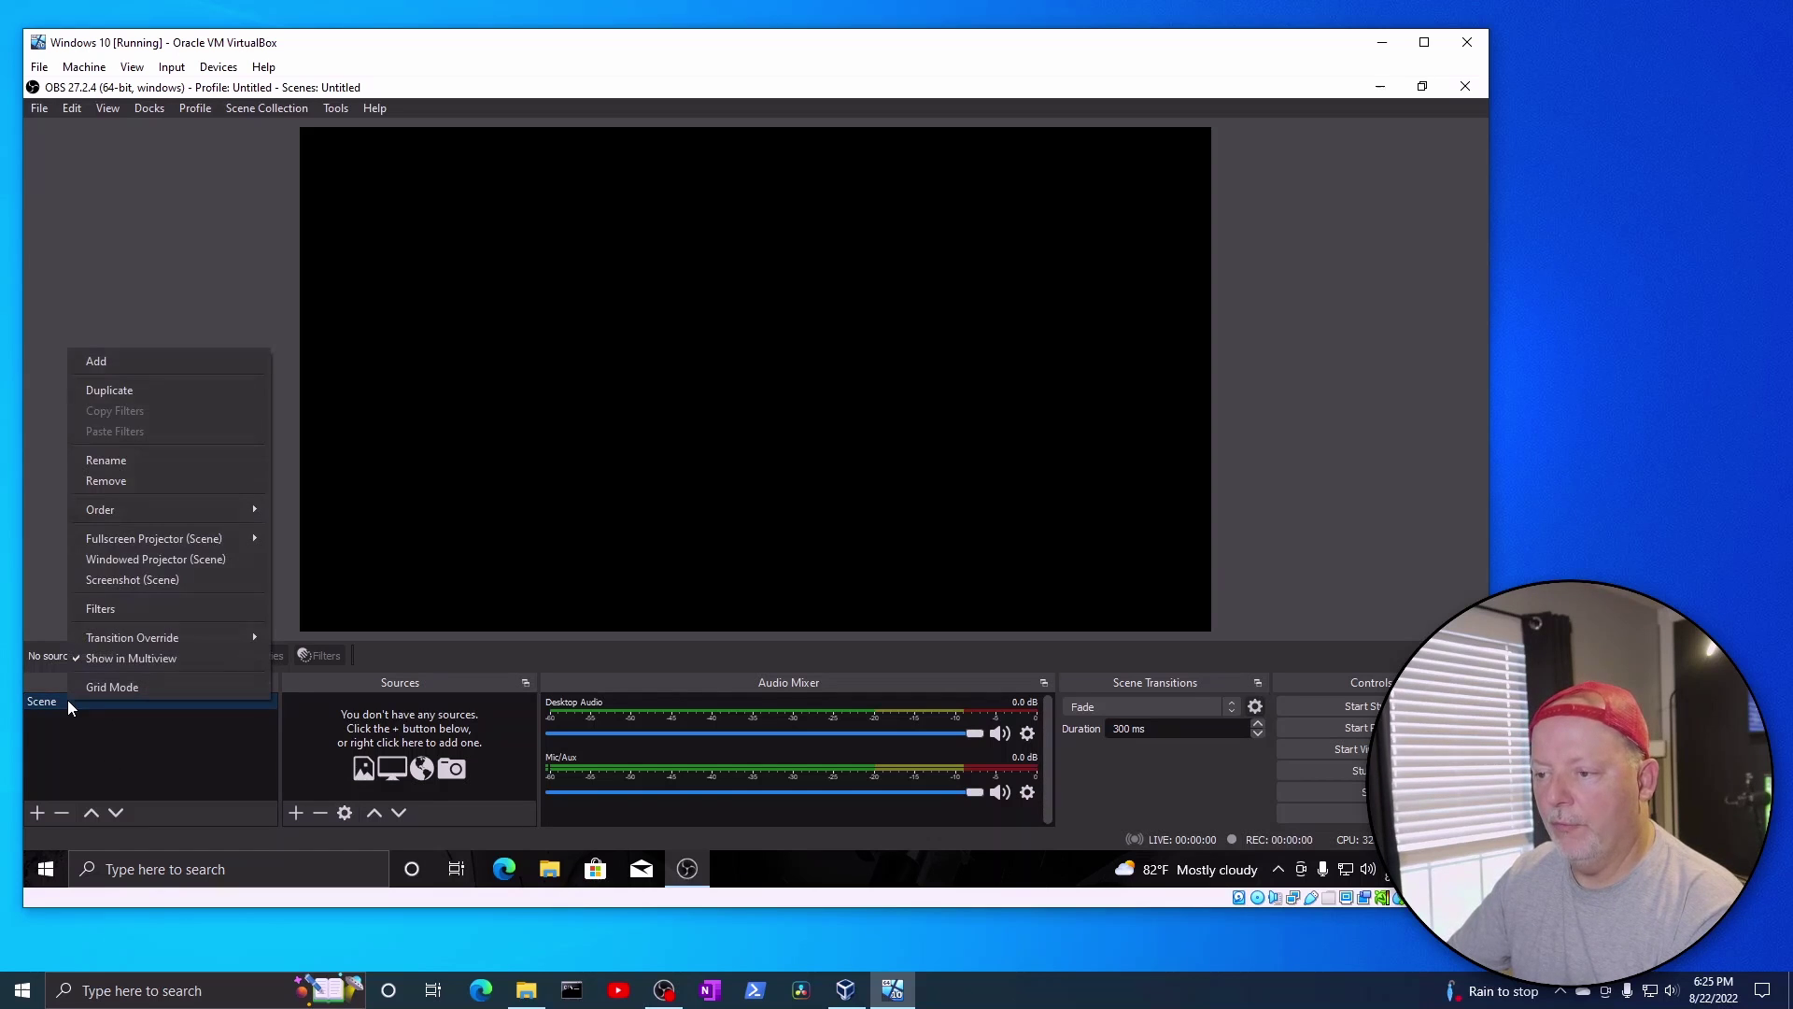
pyautogui.click(114, 461)
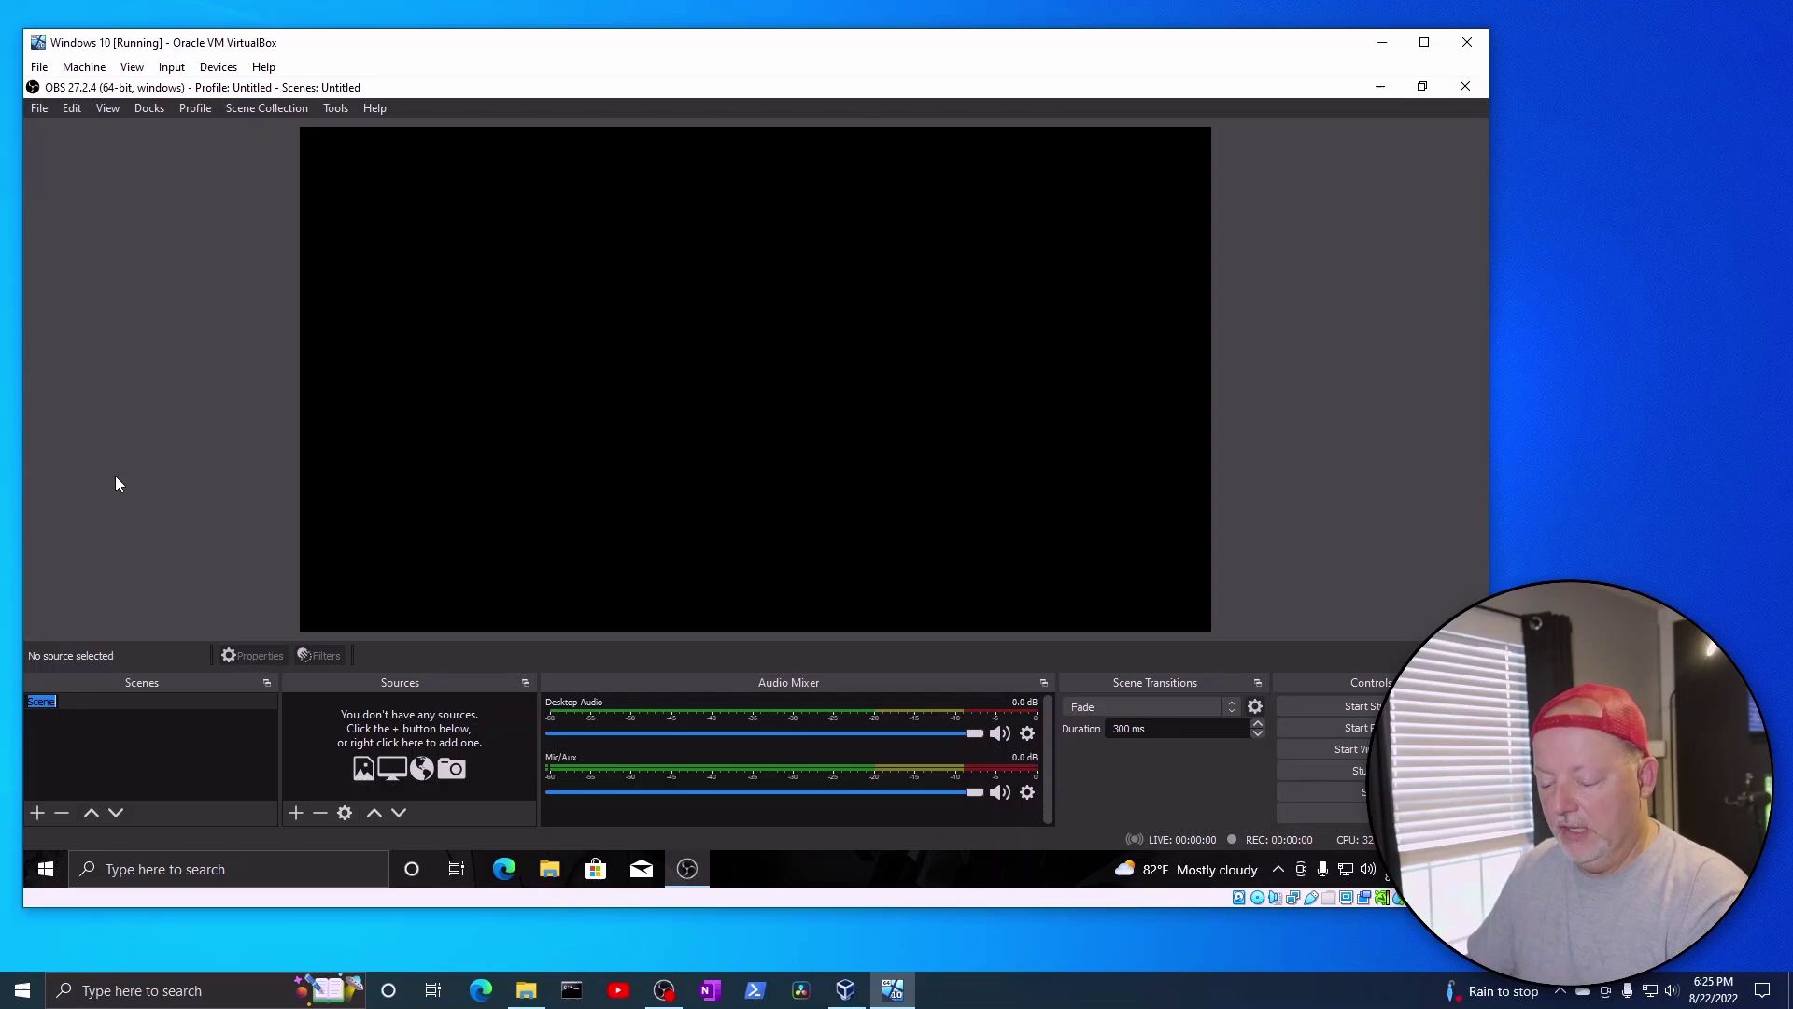
pyautogui.write('Scre')
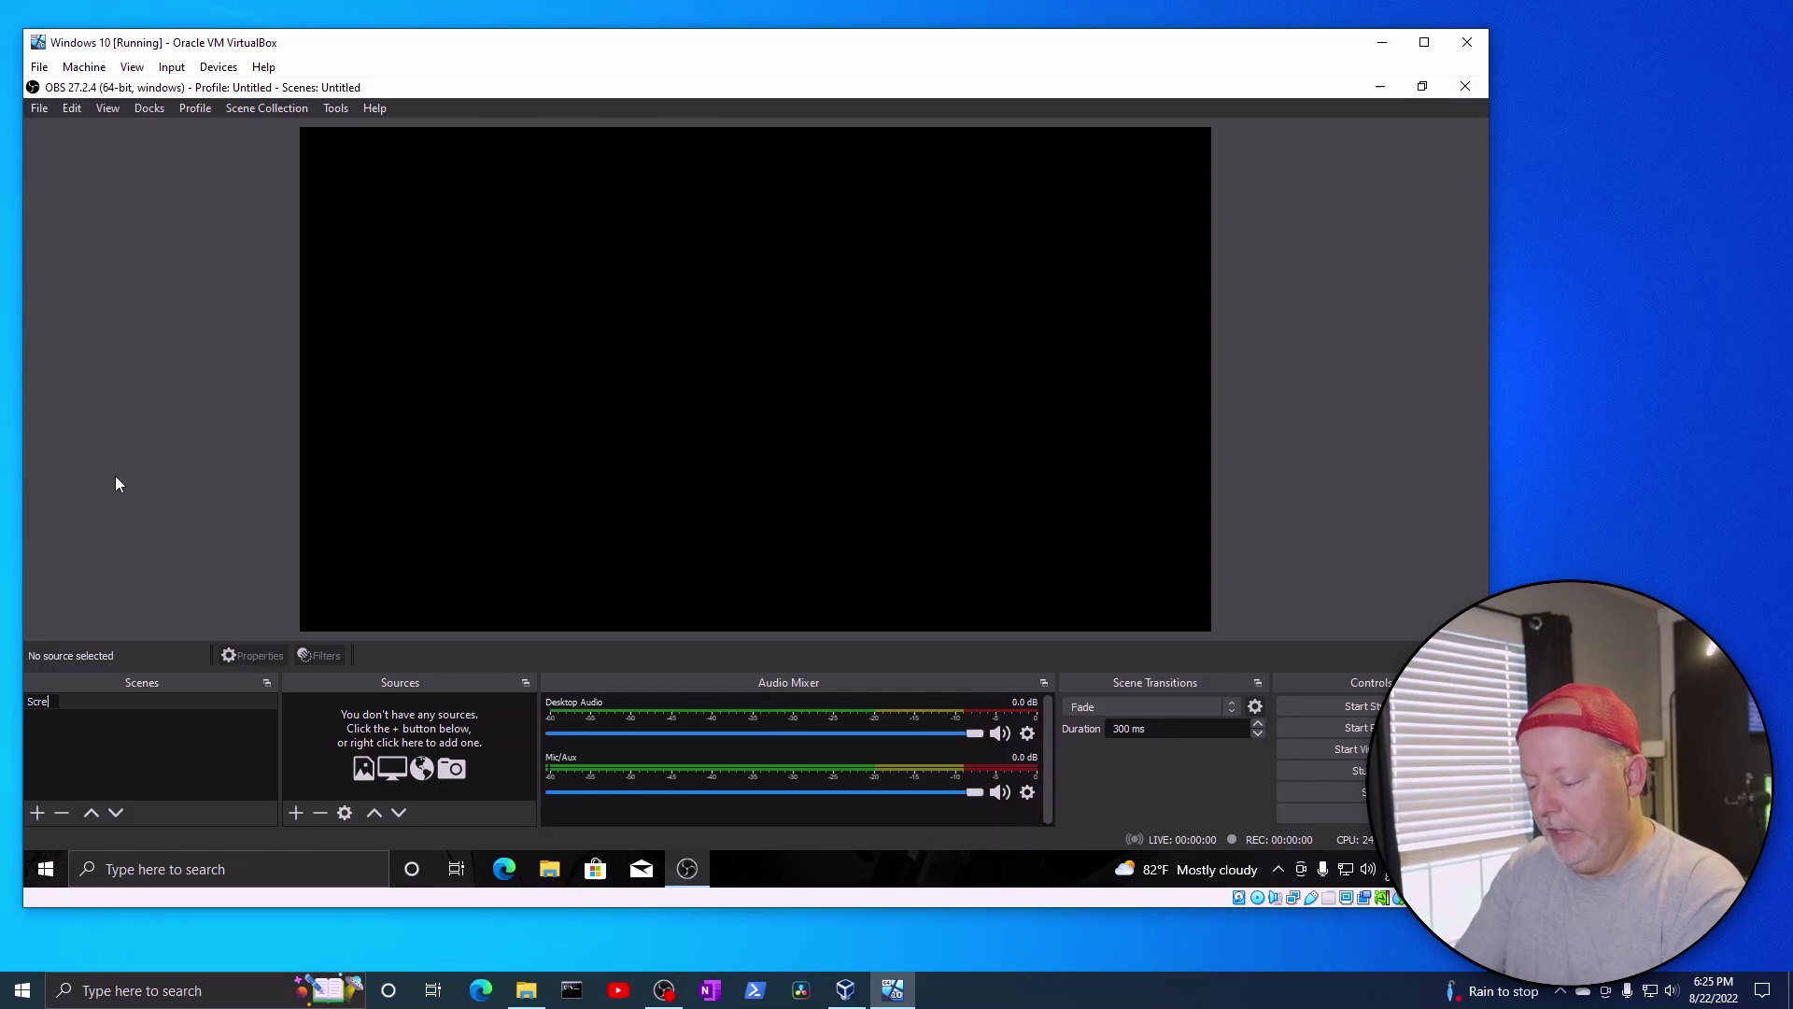
pyautogui.write('en Cap')
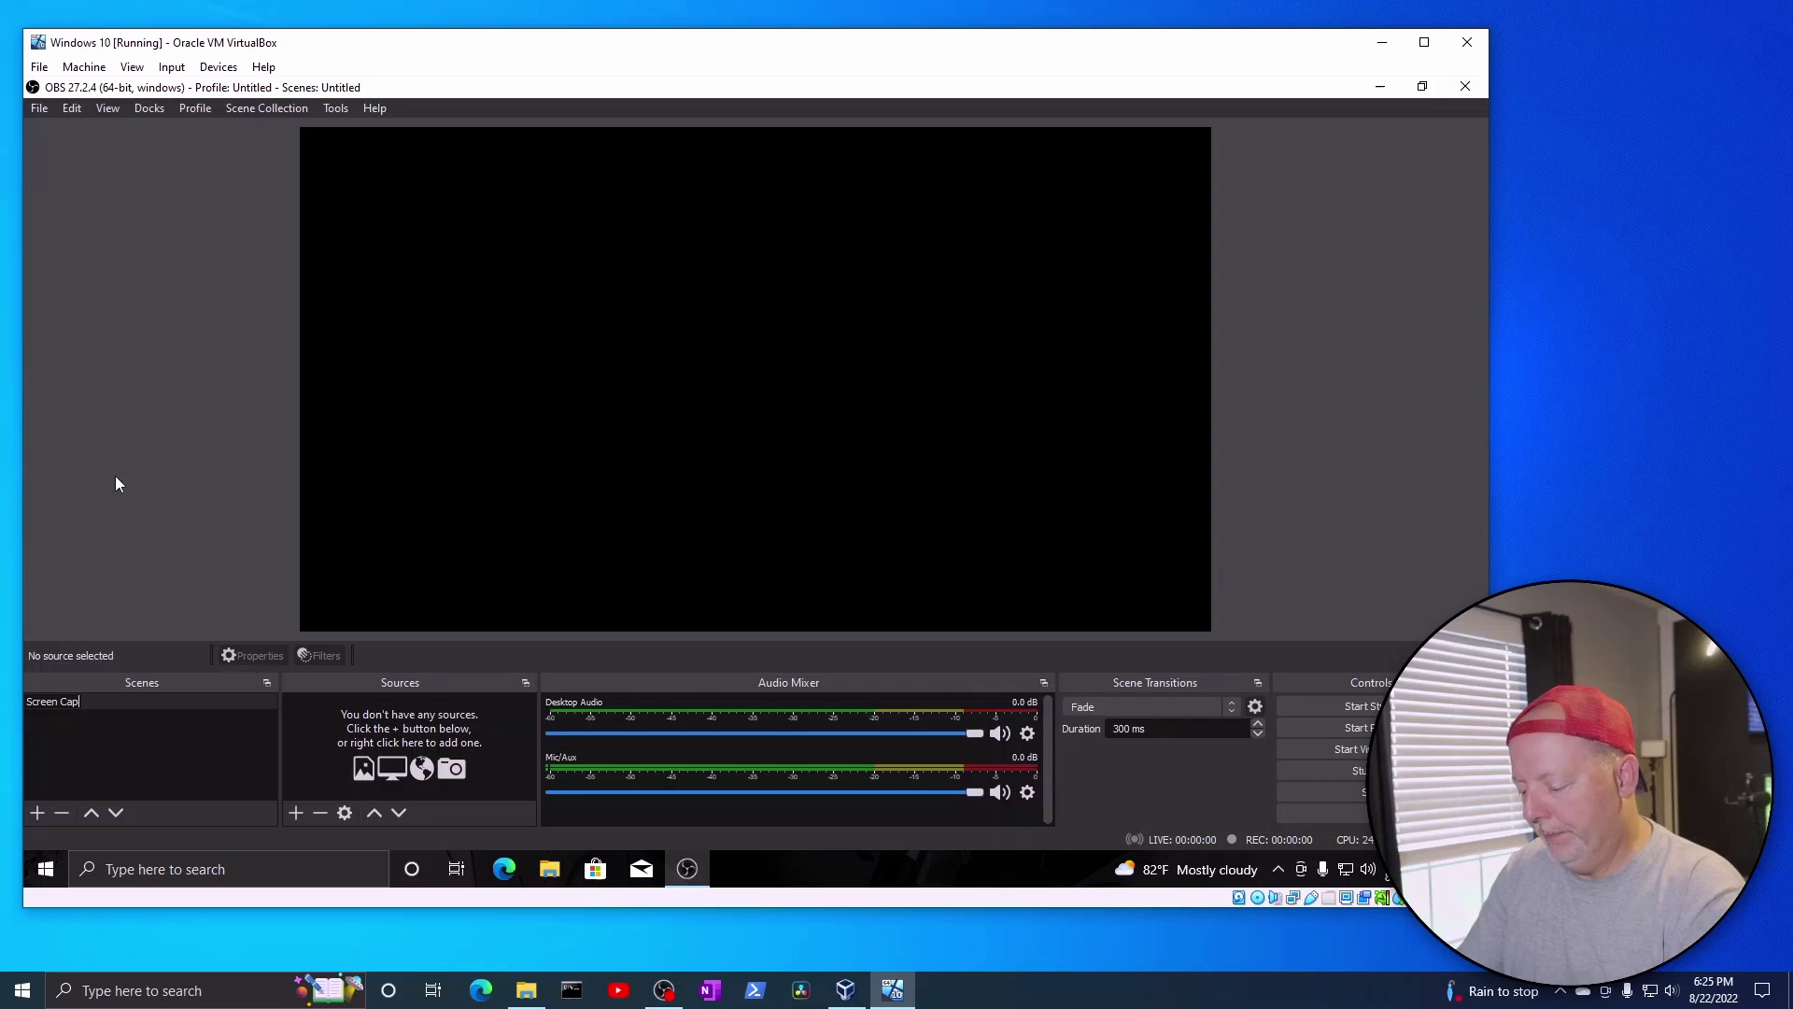
pyautogui.press('BackSpace')
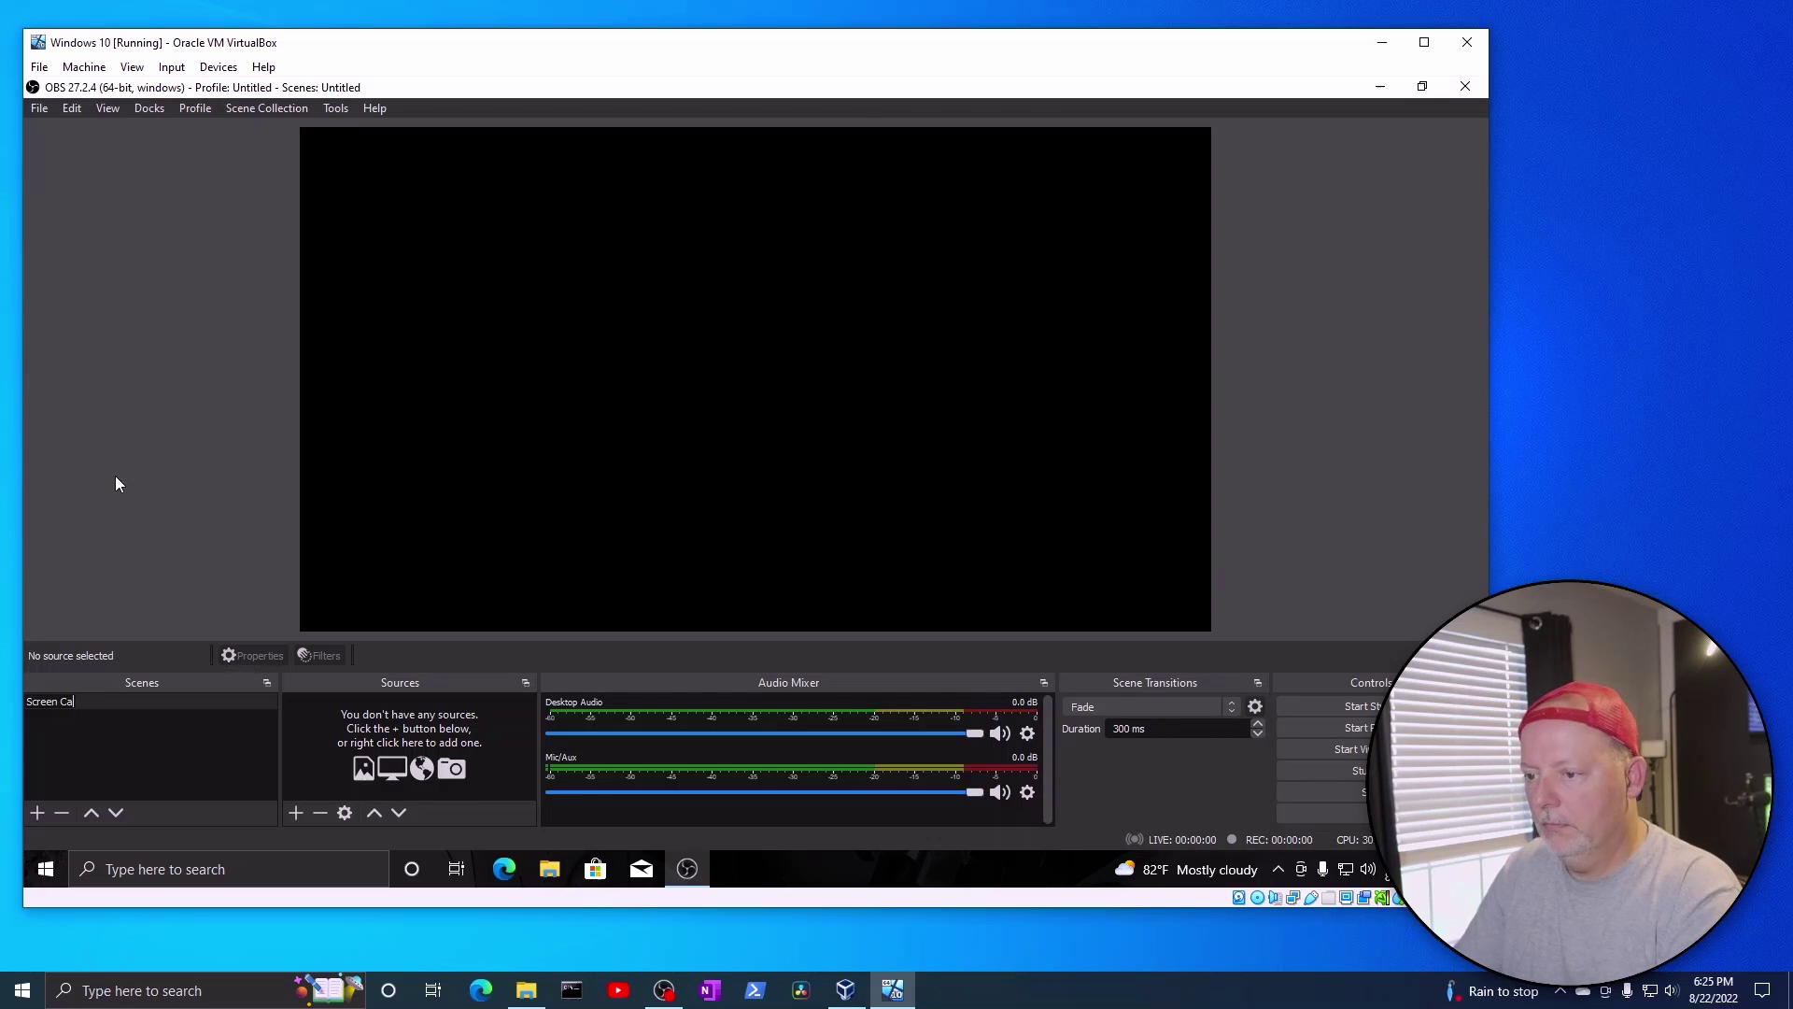
pyautogui.write('ptu')
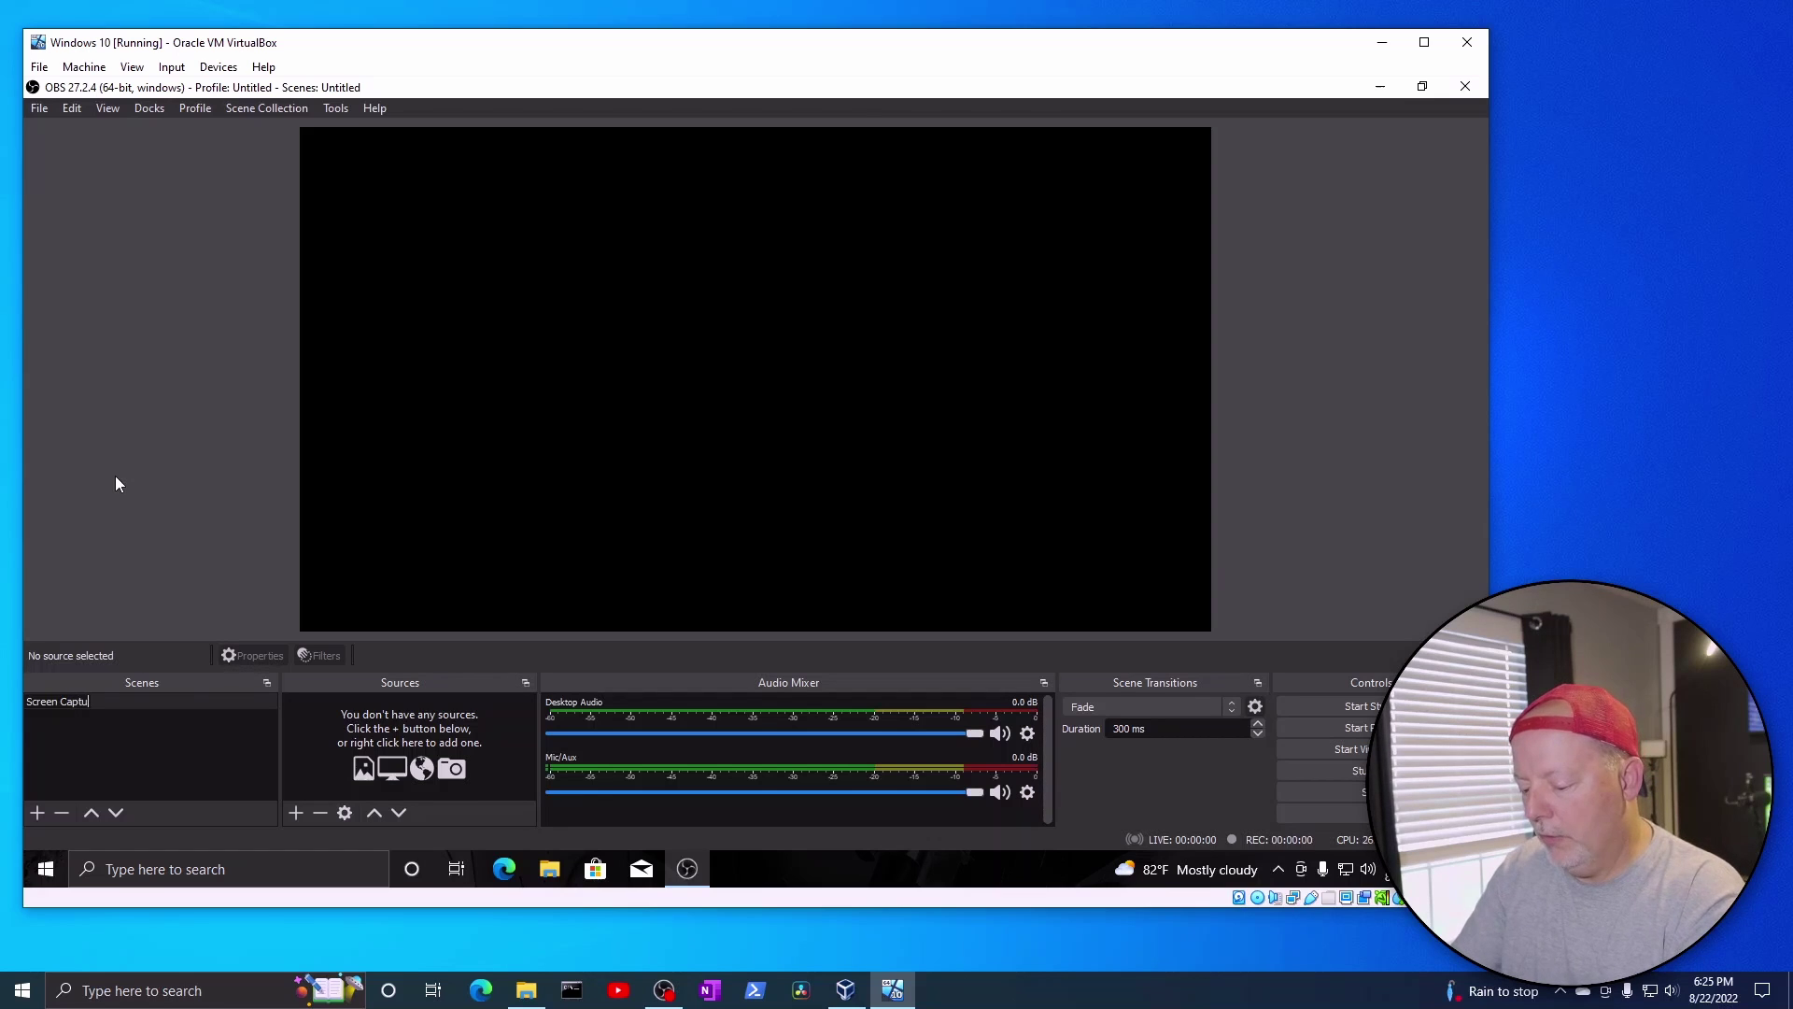
pyautogui.write('re')
pyautogui.press('Return')
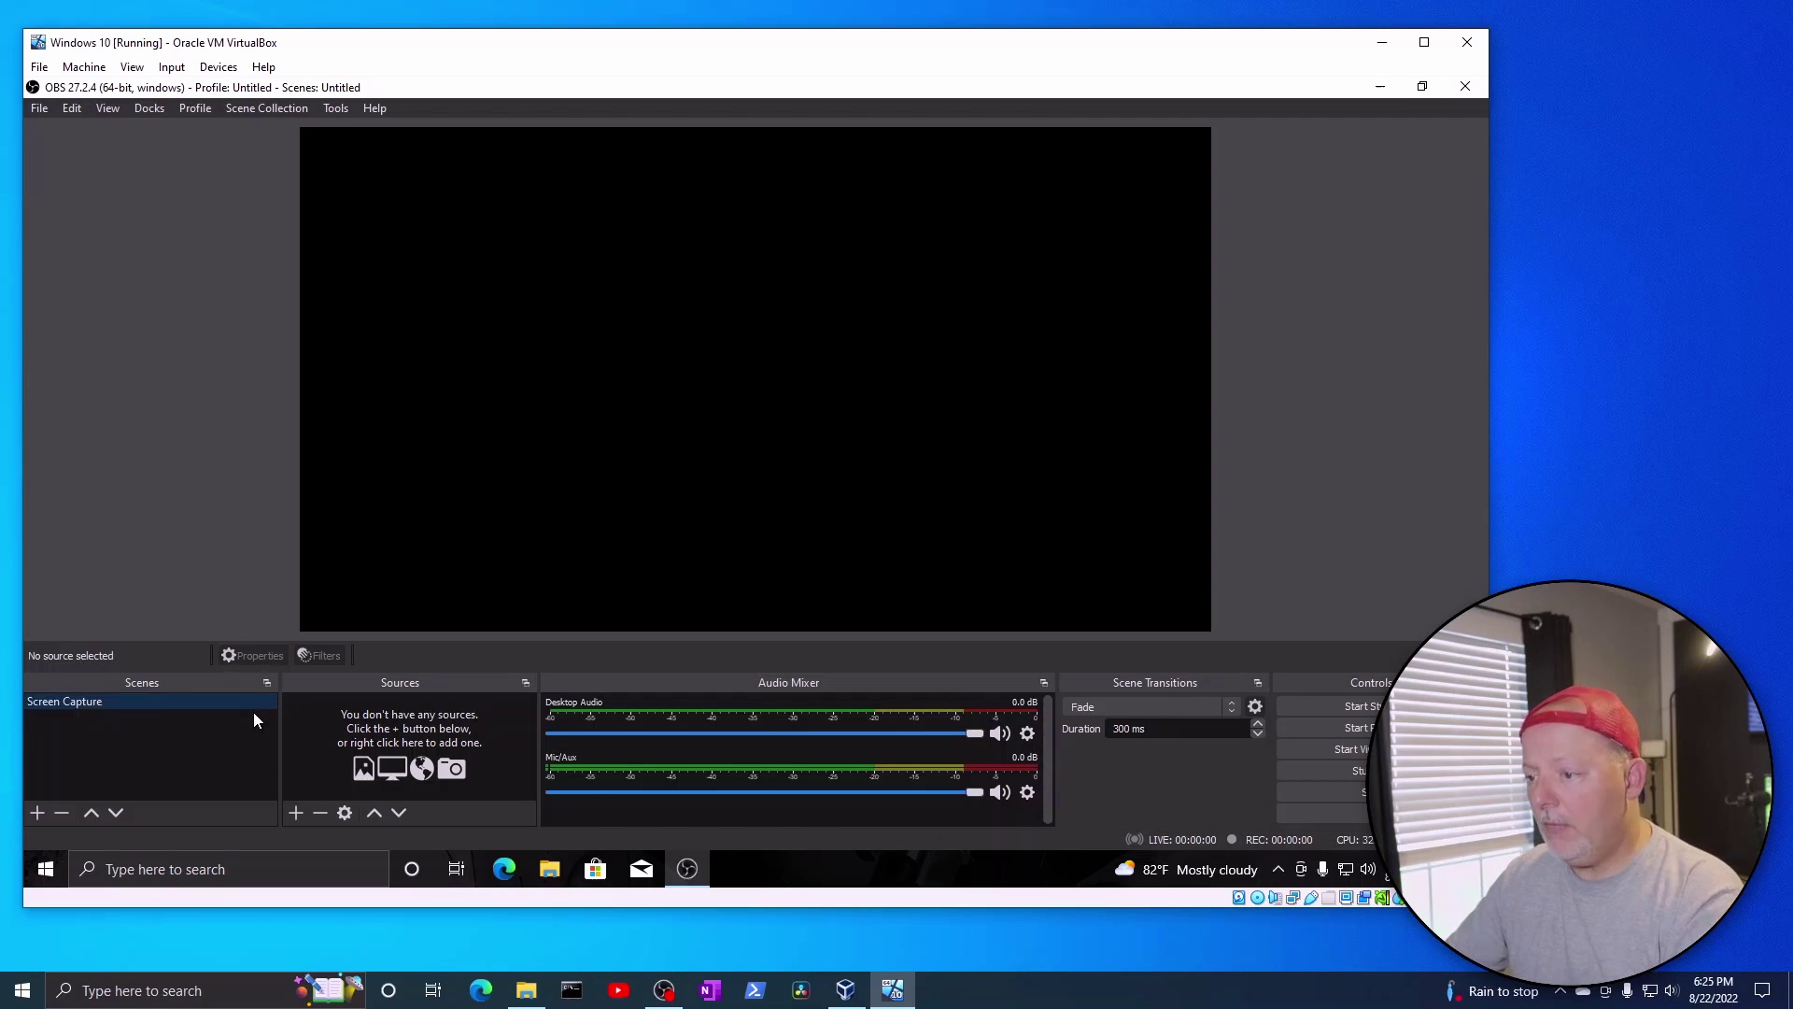
# Add a Display Capture source capturing Display 1 (Primary Monitor) to the Screen Capture scene
pyautogui.click(297, 813)
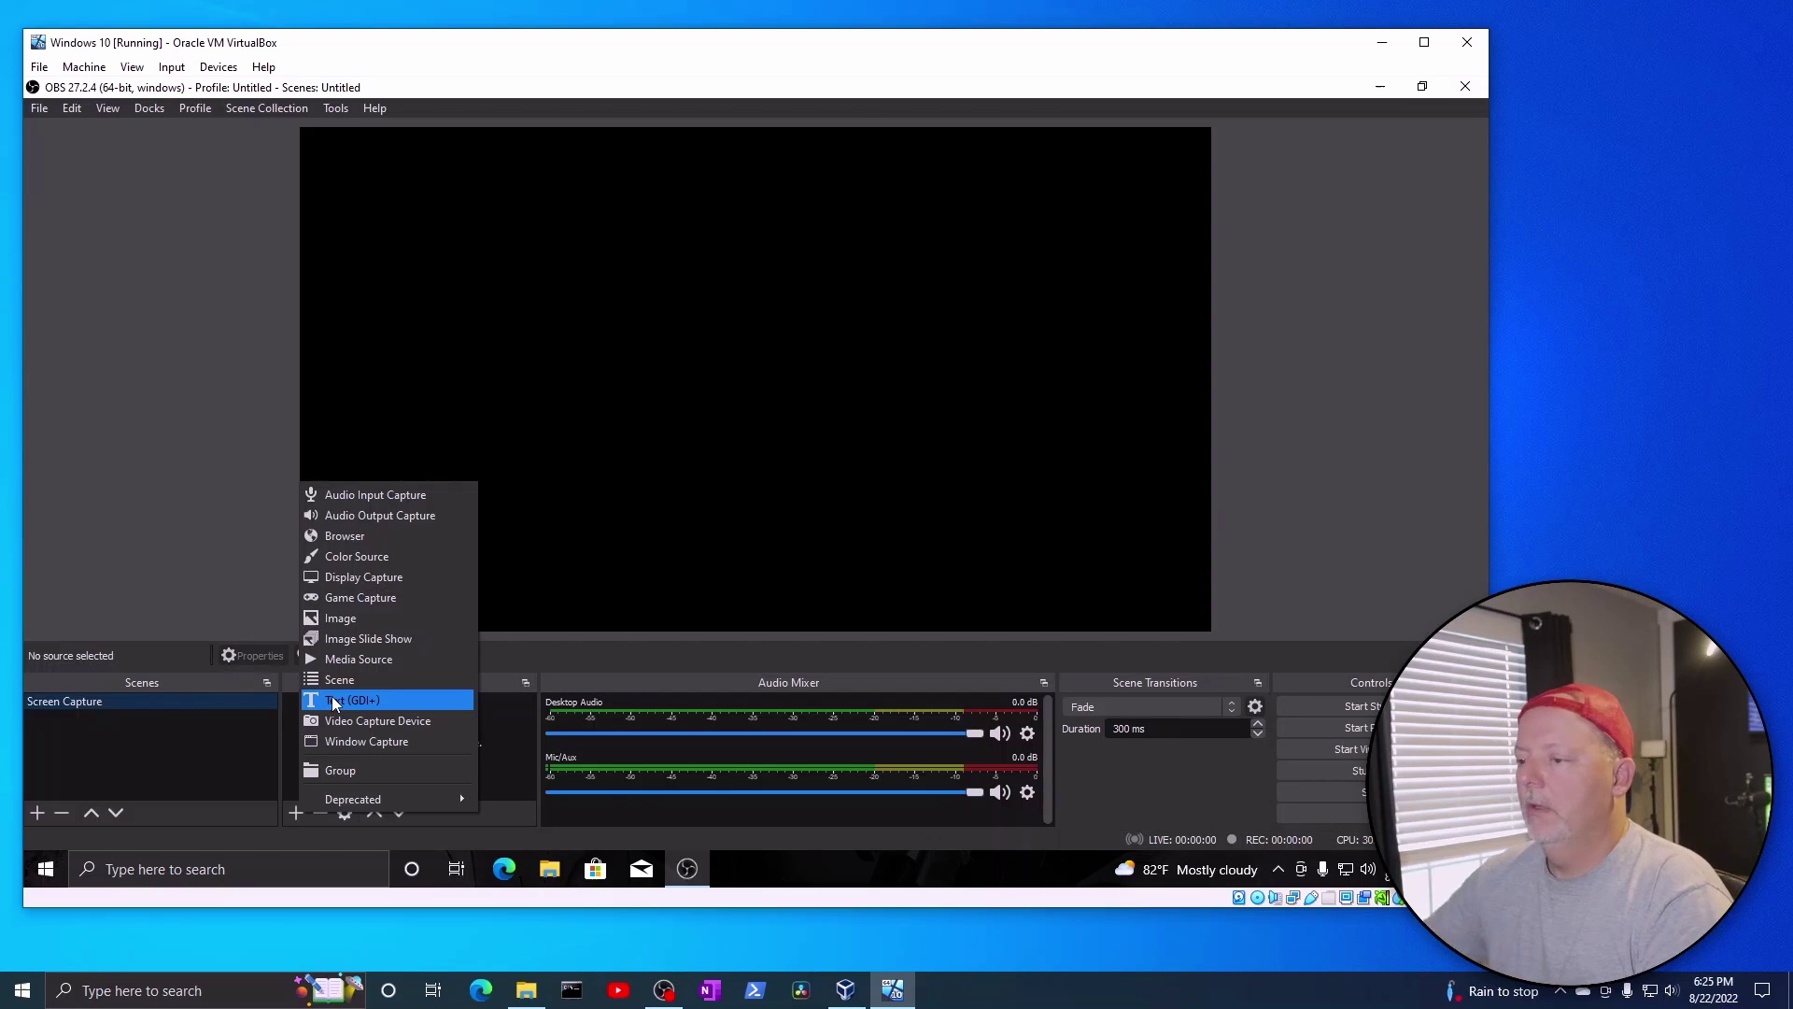
pyautogui.click(355, 579)
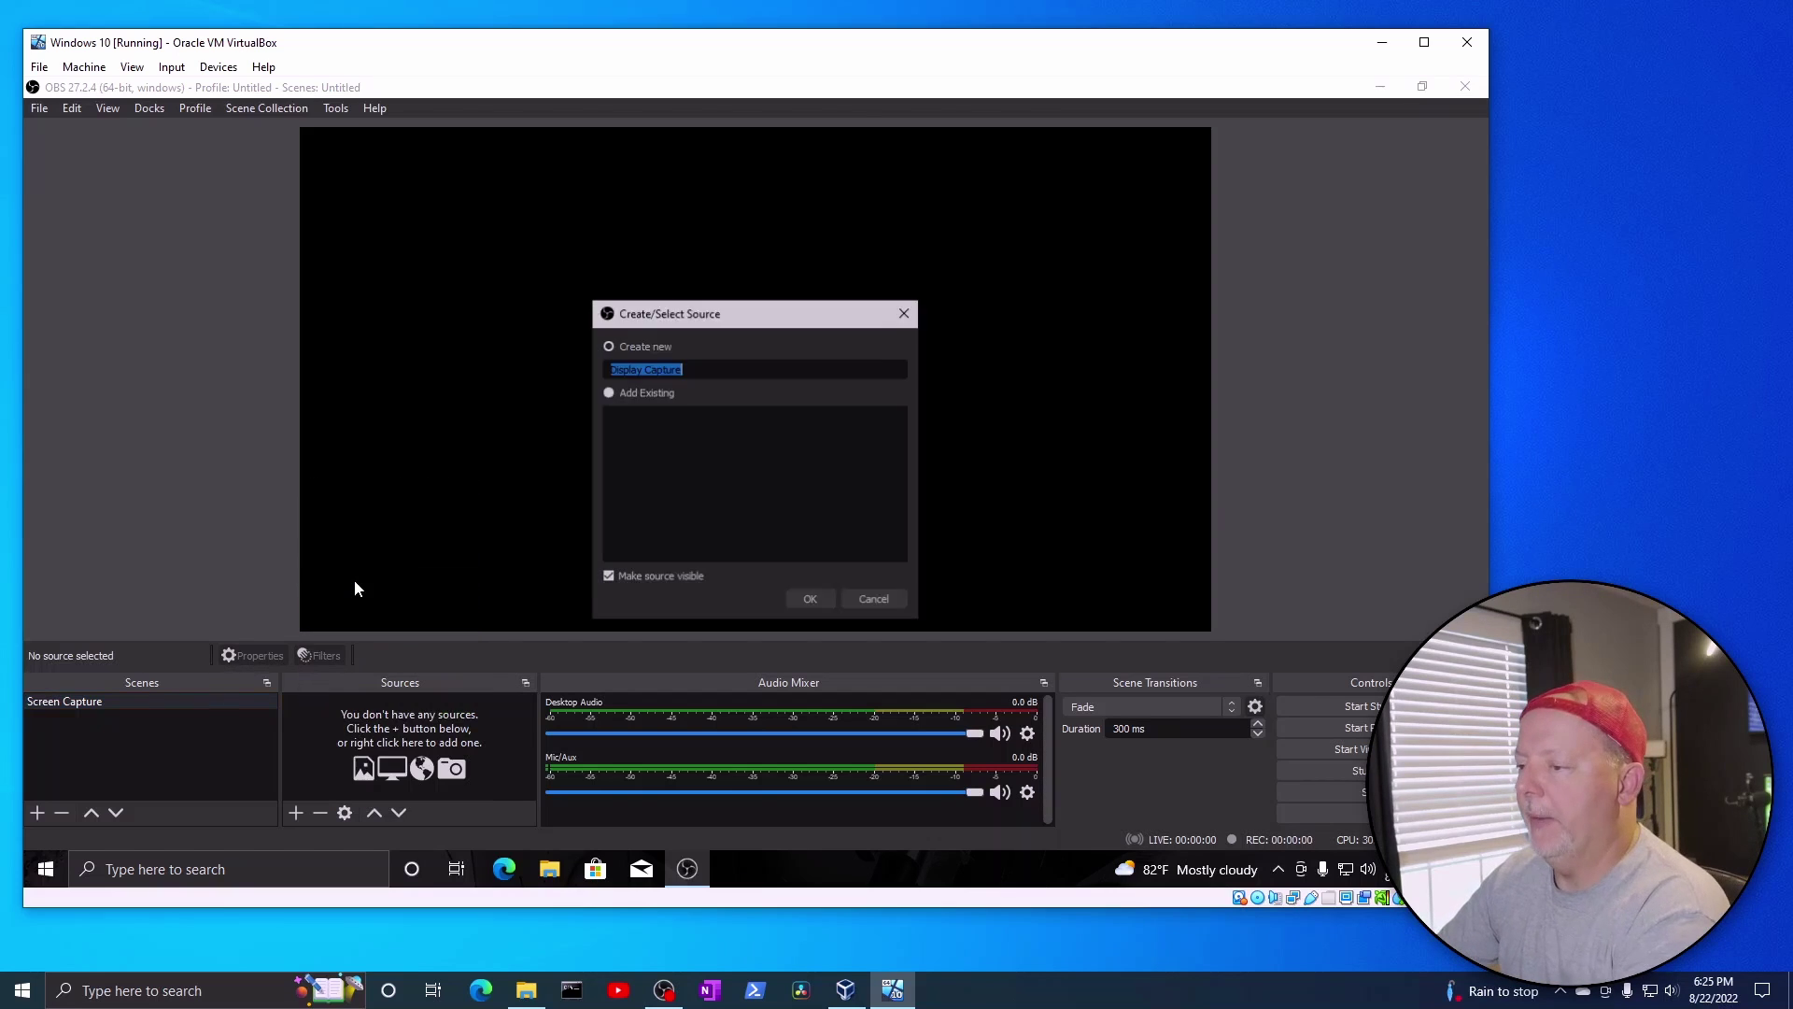
pyautogui.click(807, 600)
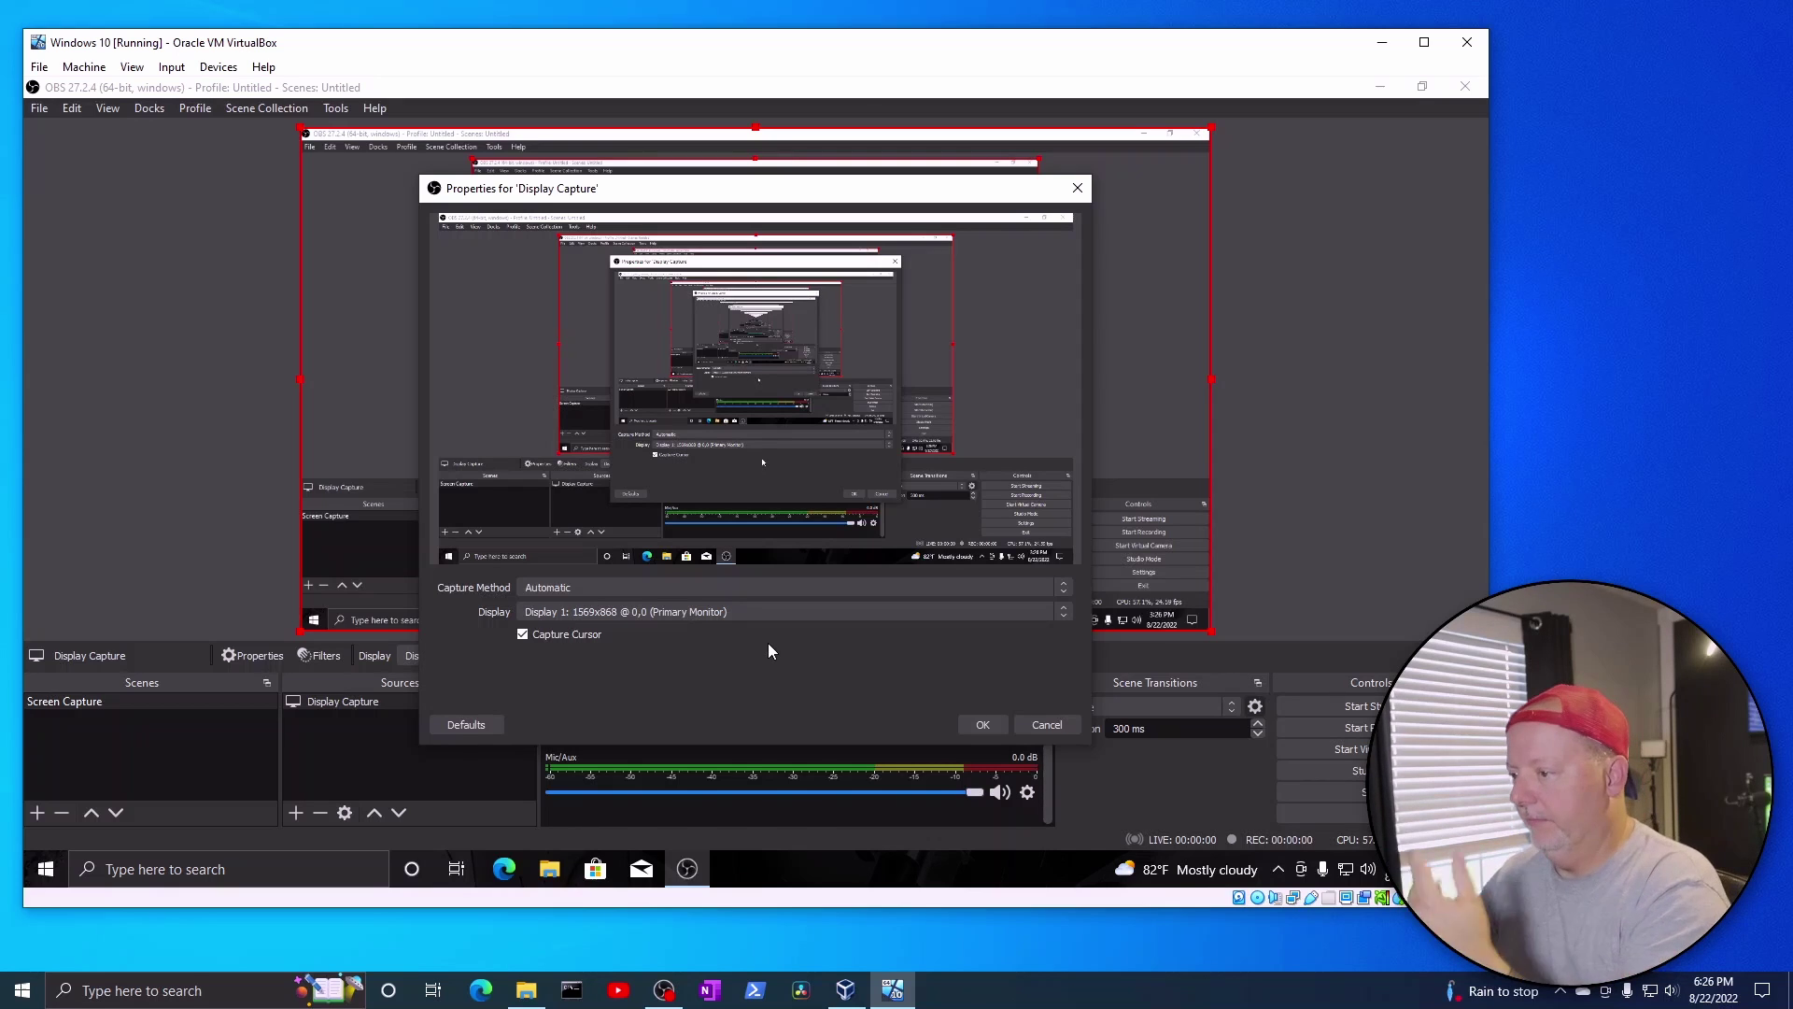
# Confirm the Display Capture properties, then record a ~25-second test clip while opening and closing Edge
pyautogui.click(983, 725)
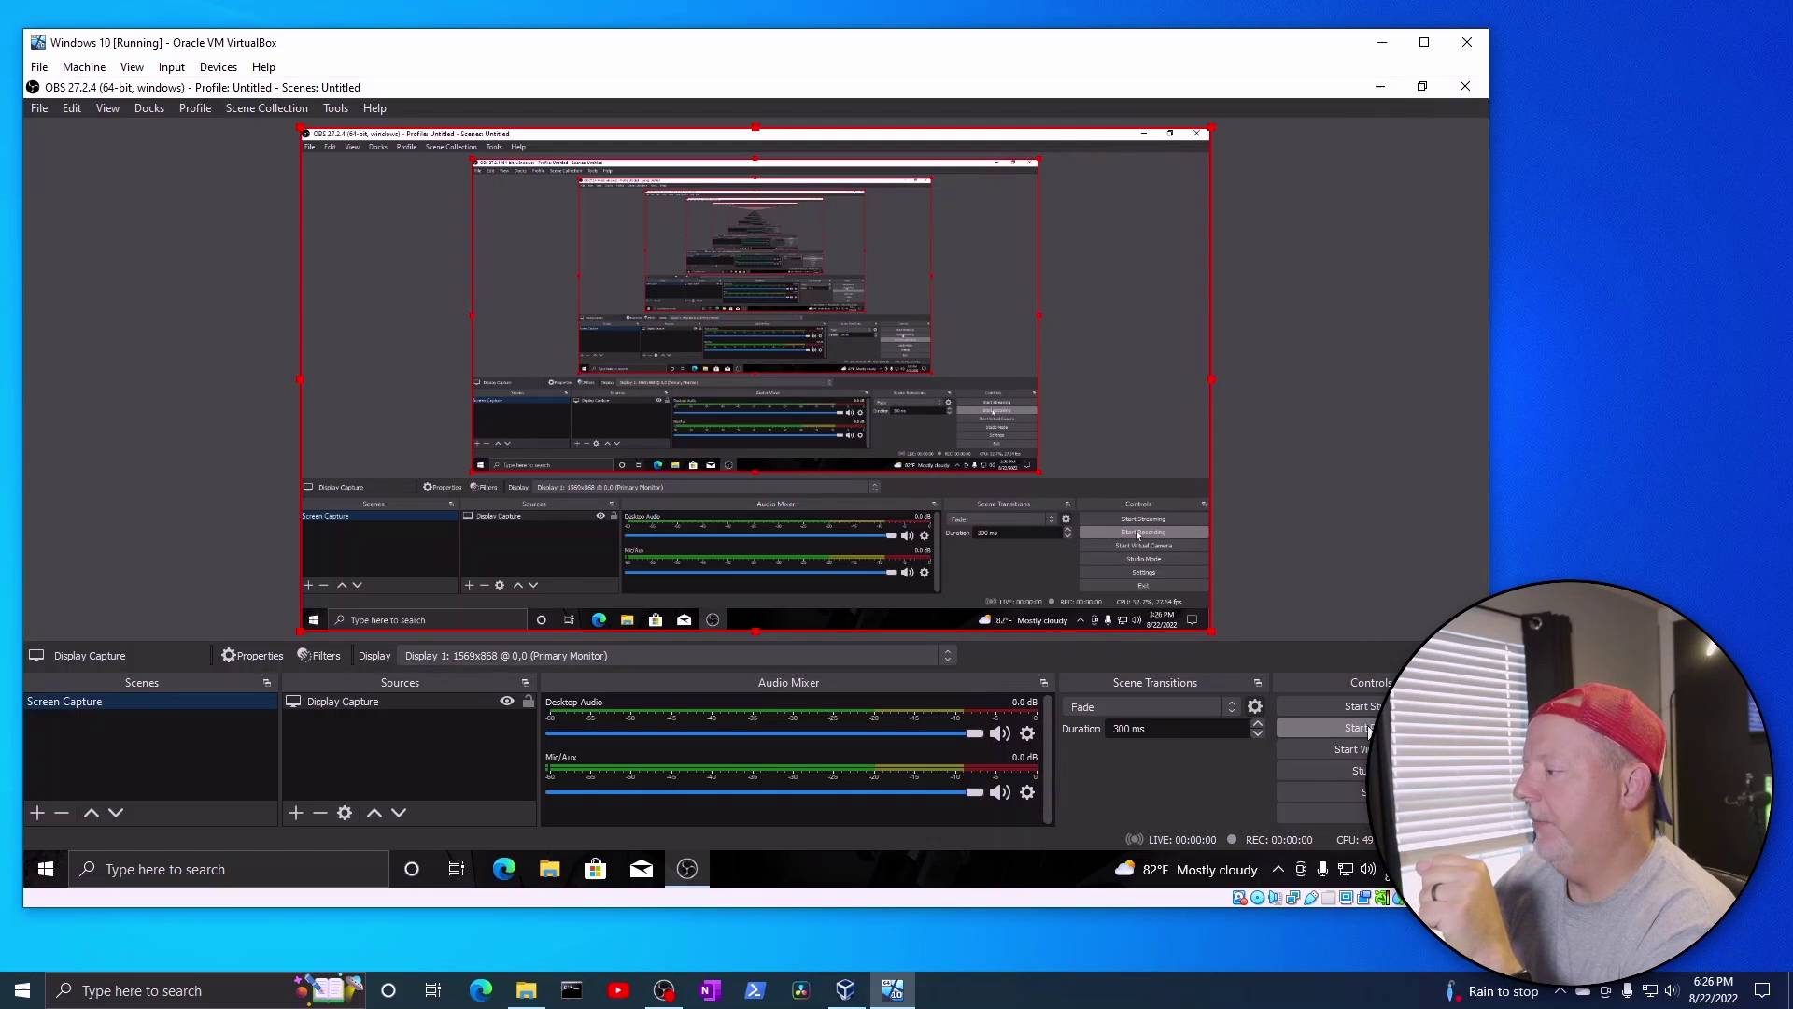
pyautogui.click(1368, 731)
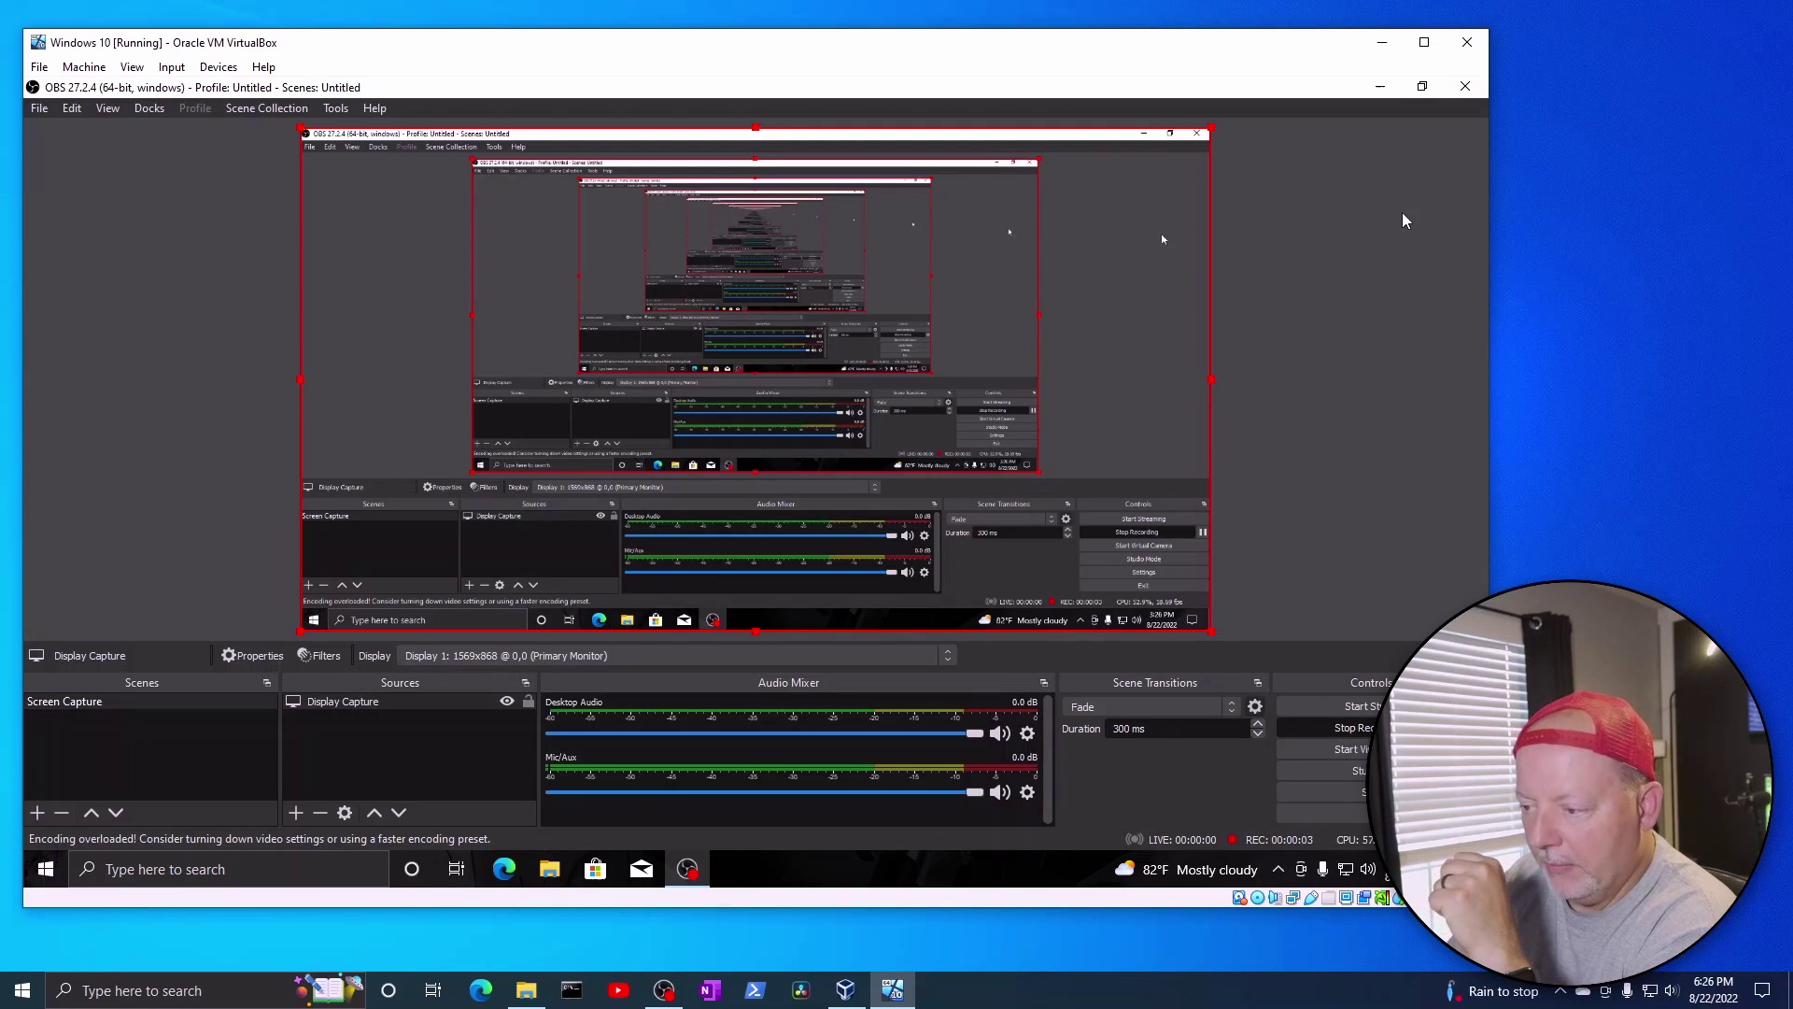
pyautogui.click(1380, 87)
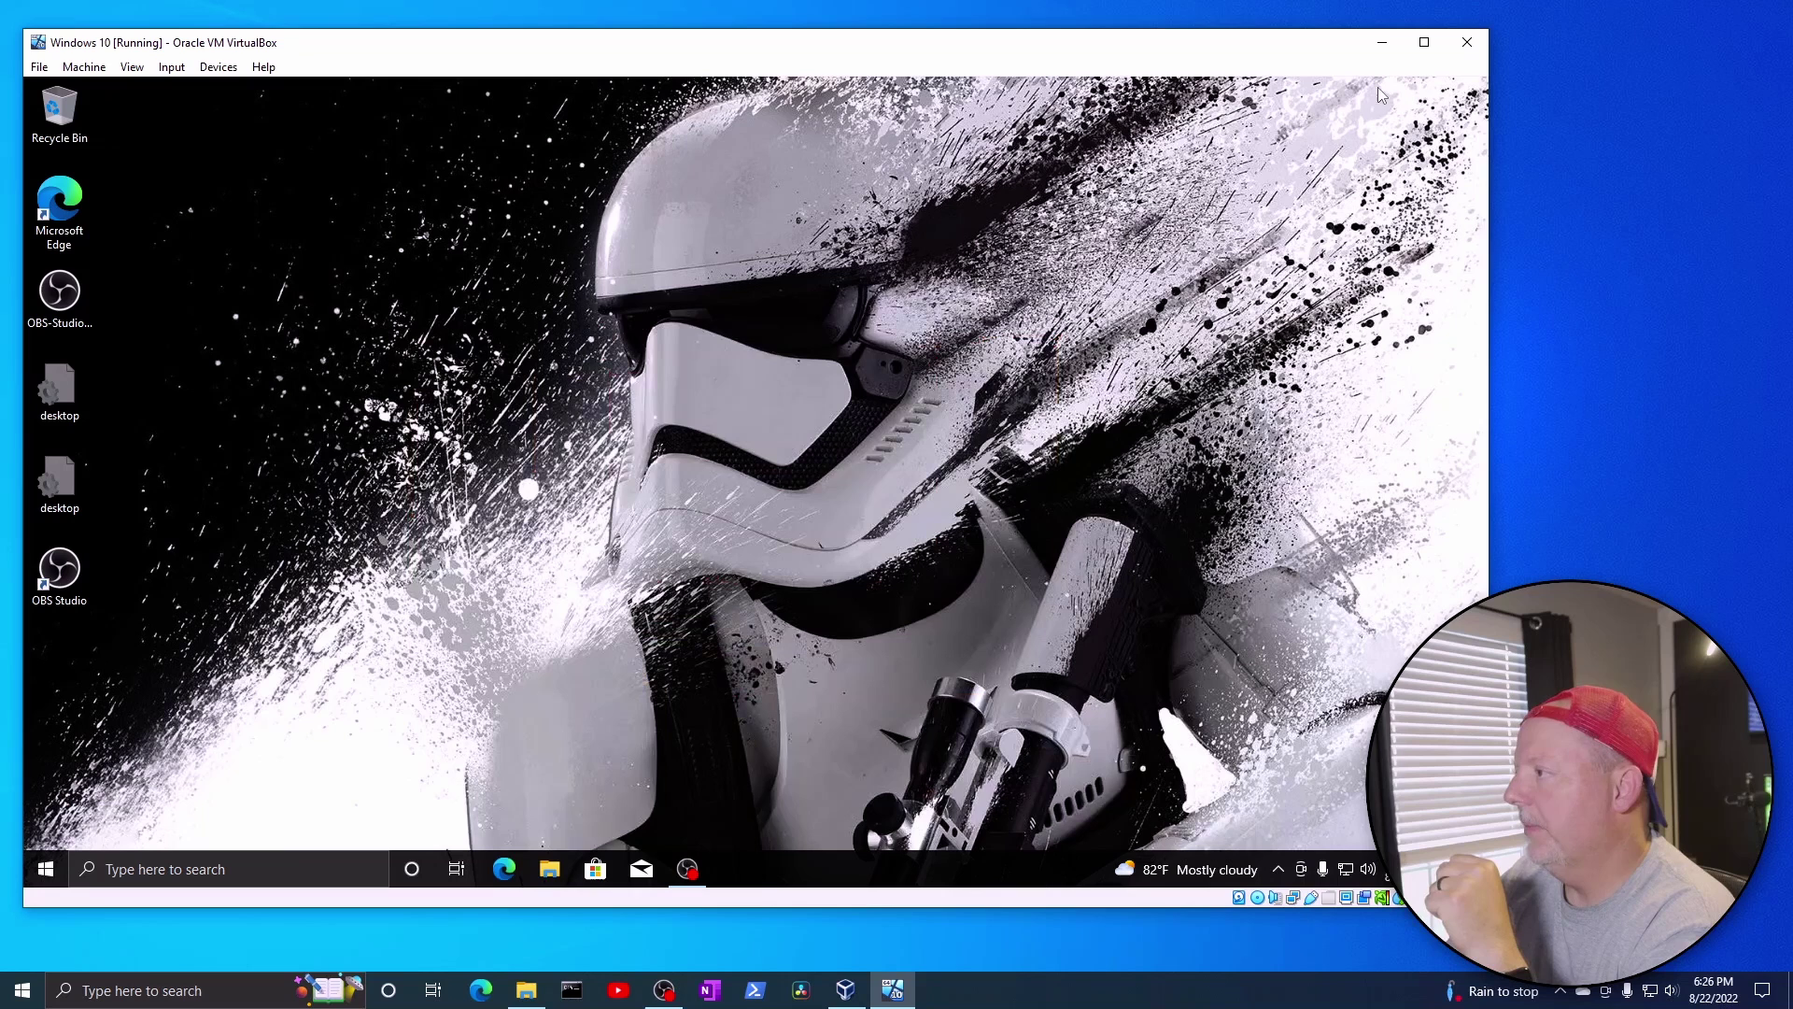
pyautogui.click(507, 872)
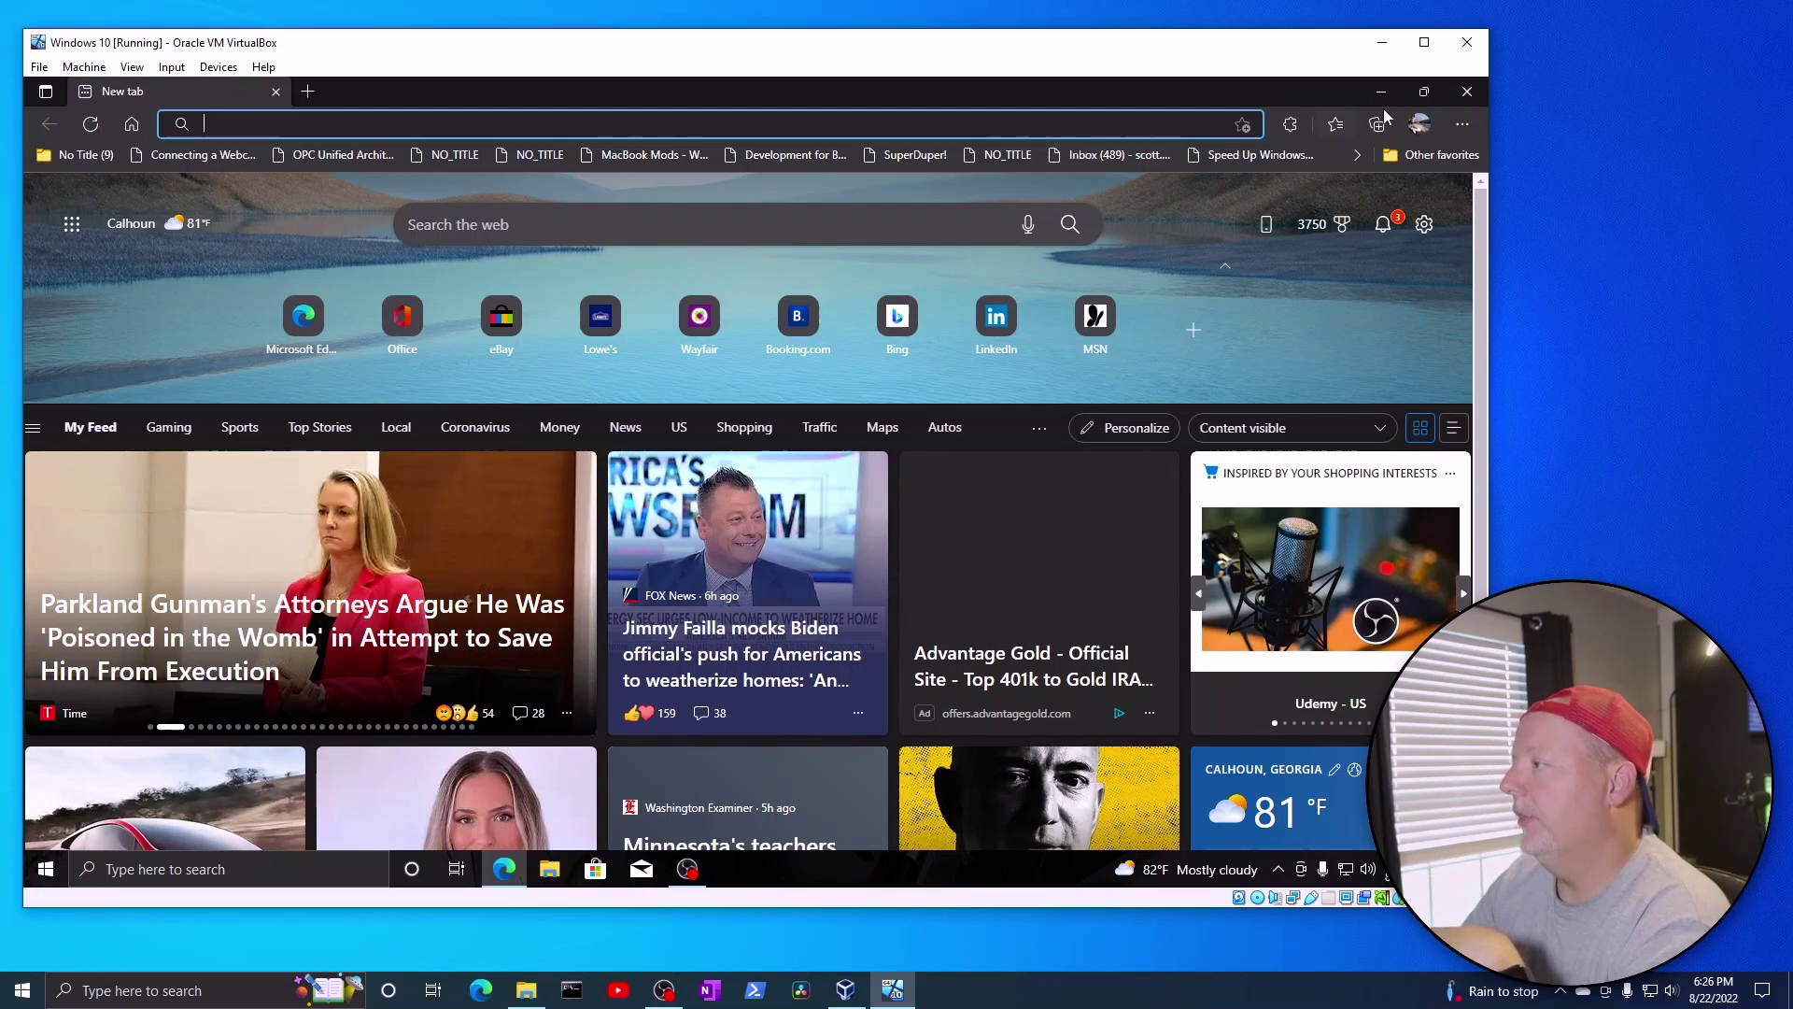
pyautogui.click(1466, 91)
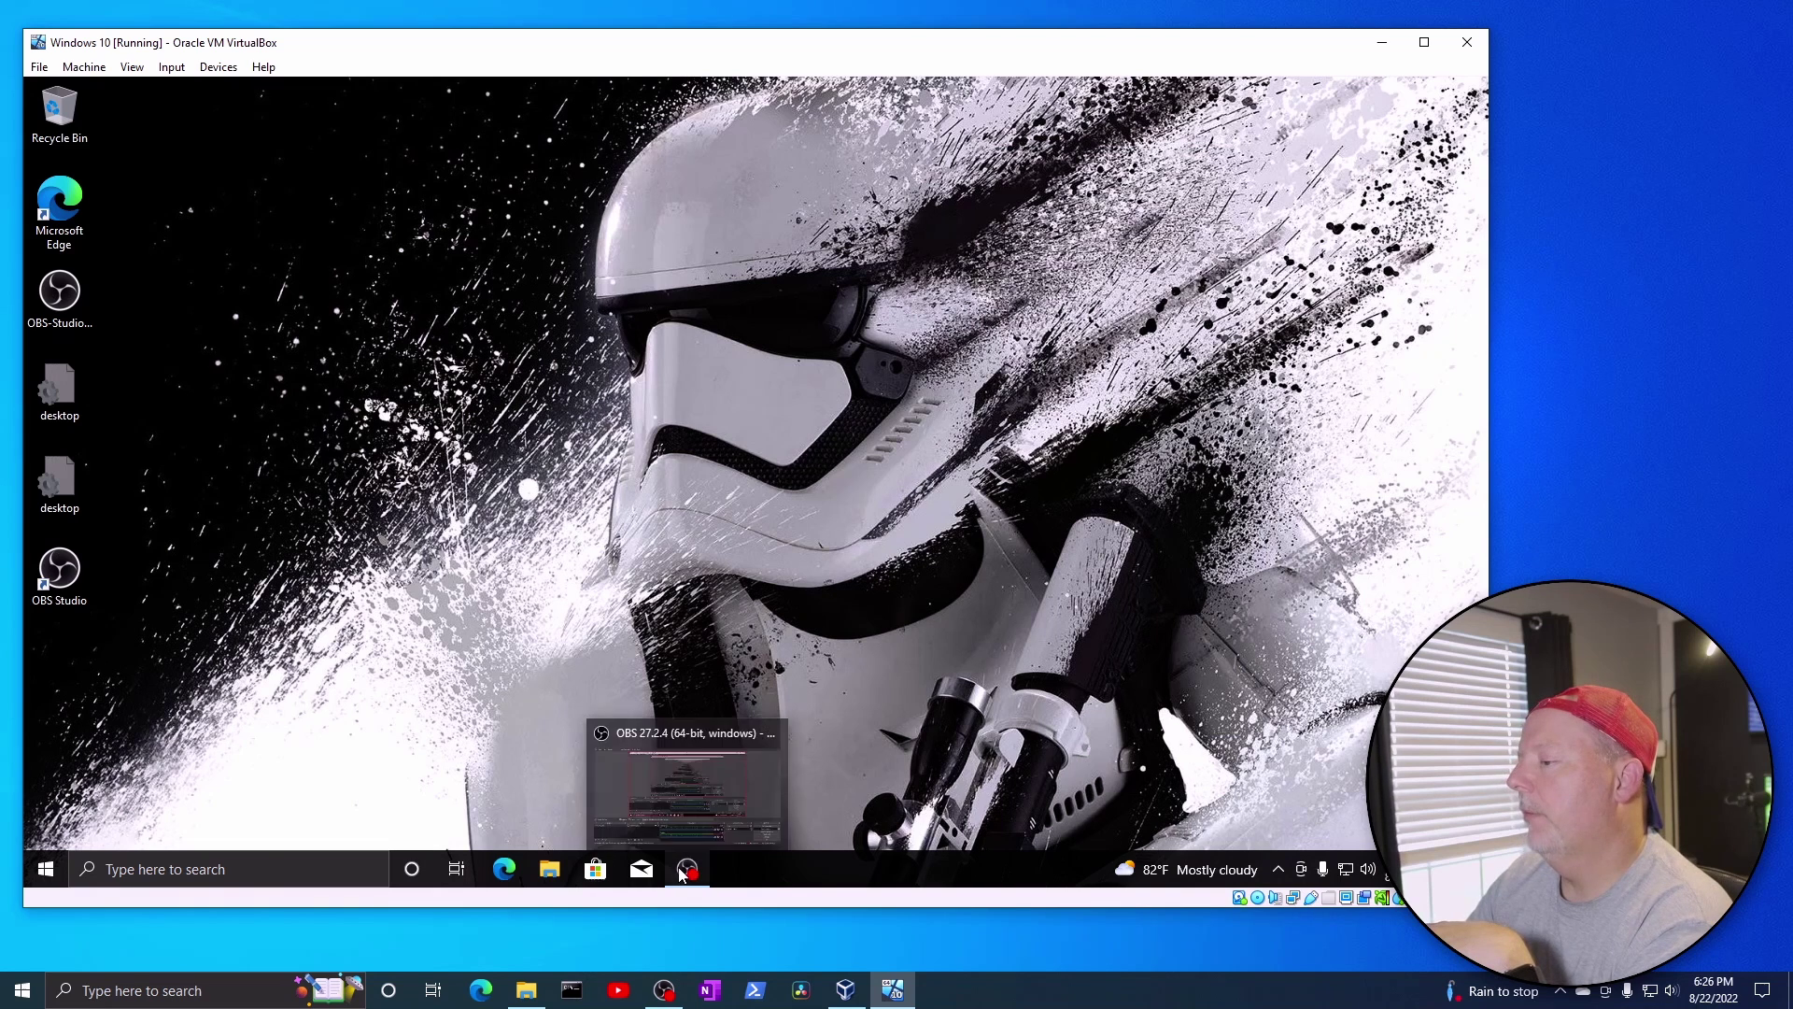
pyautogui.click(738, 812)
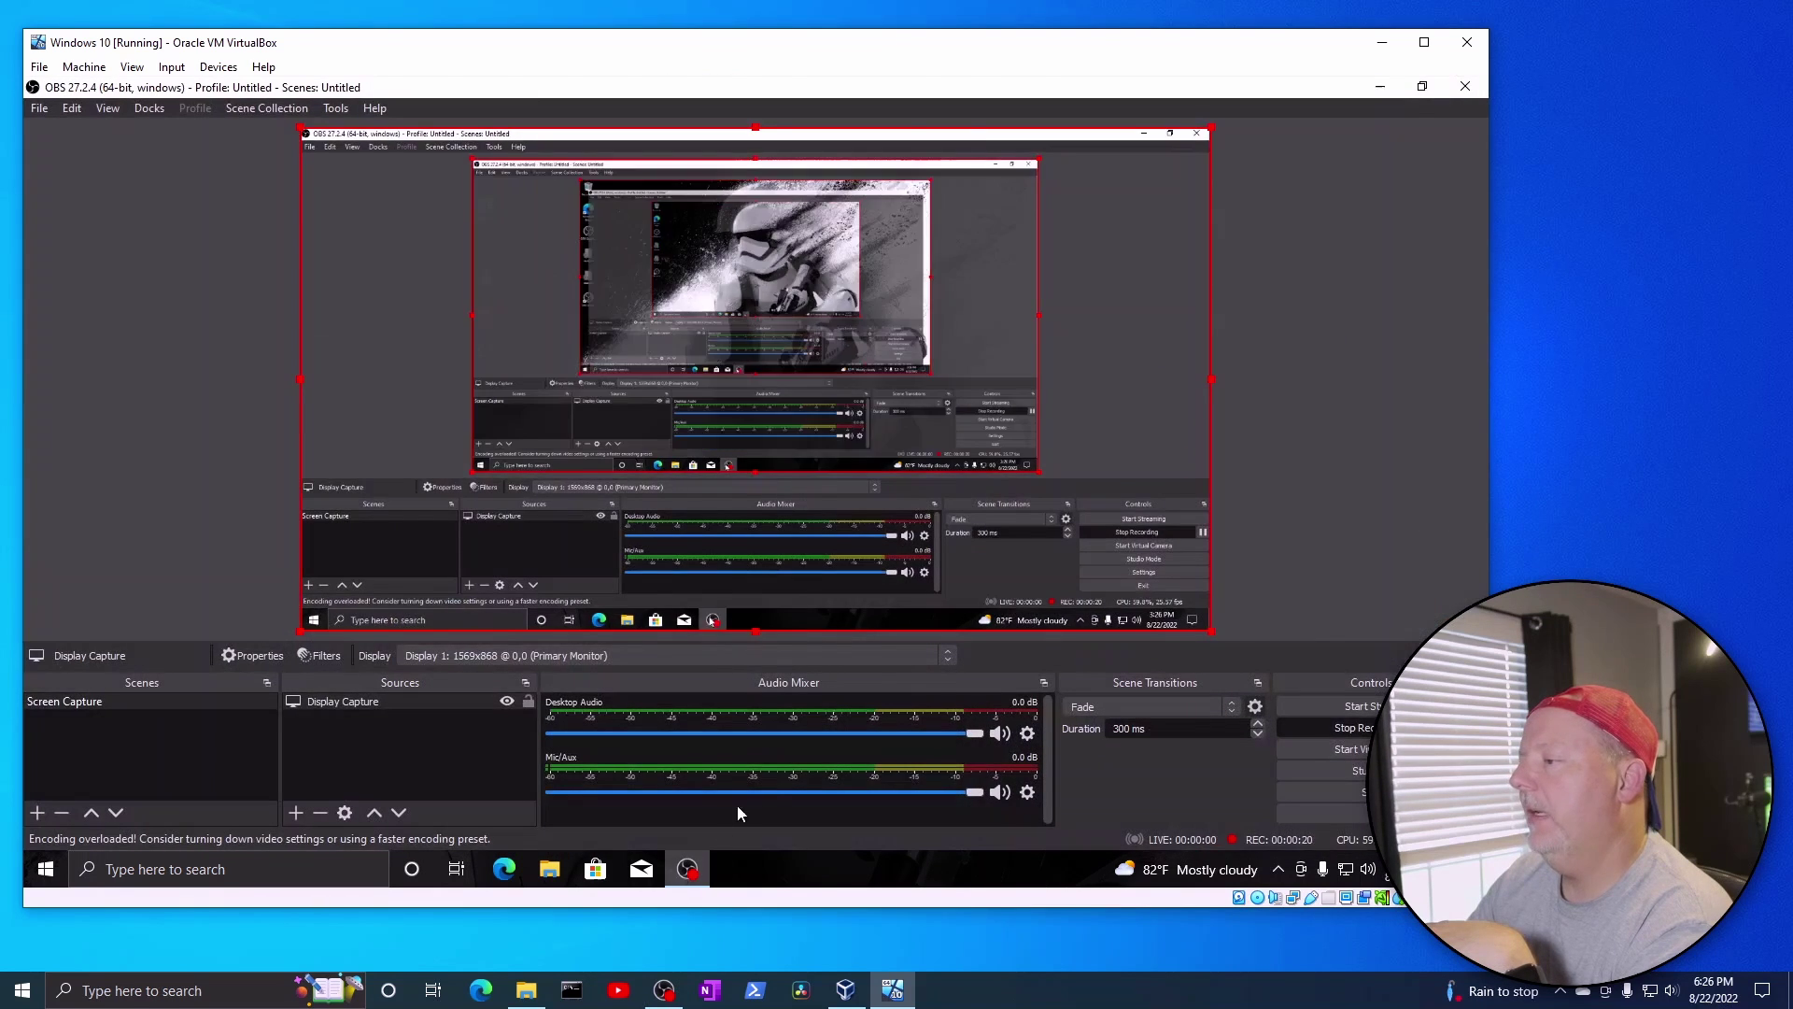
pyautogui.click(1342, 728)
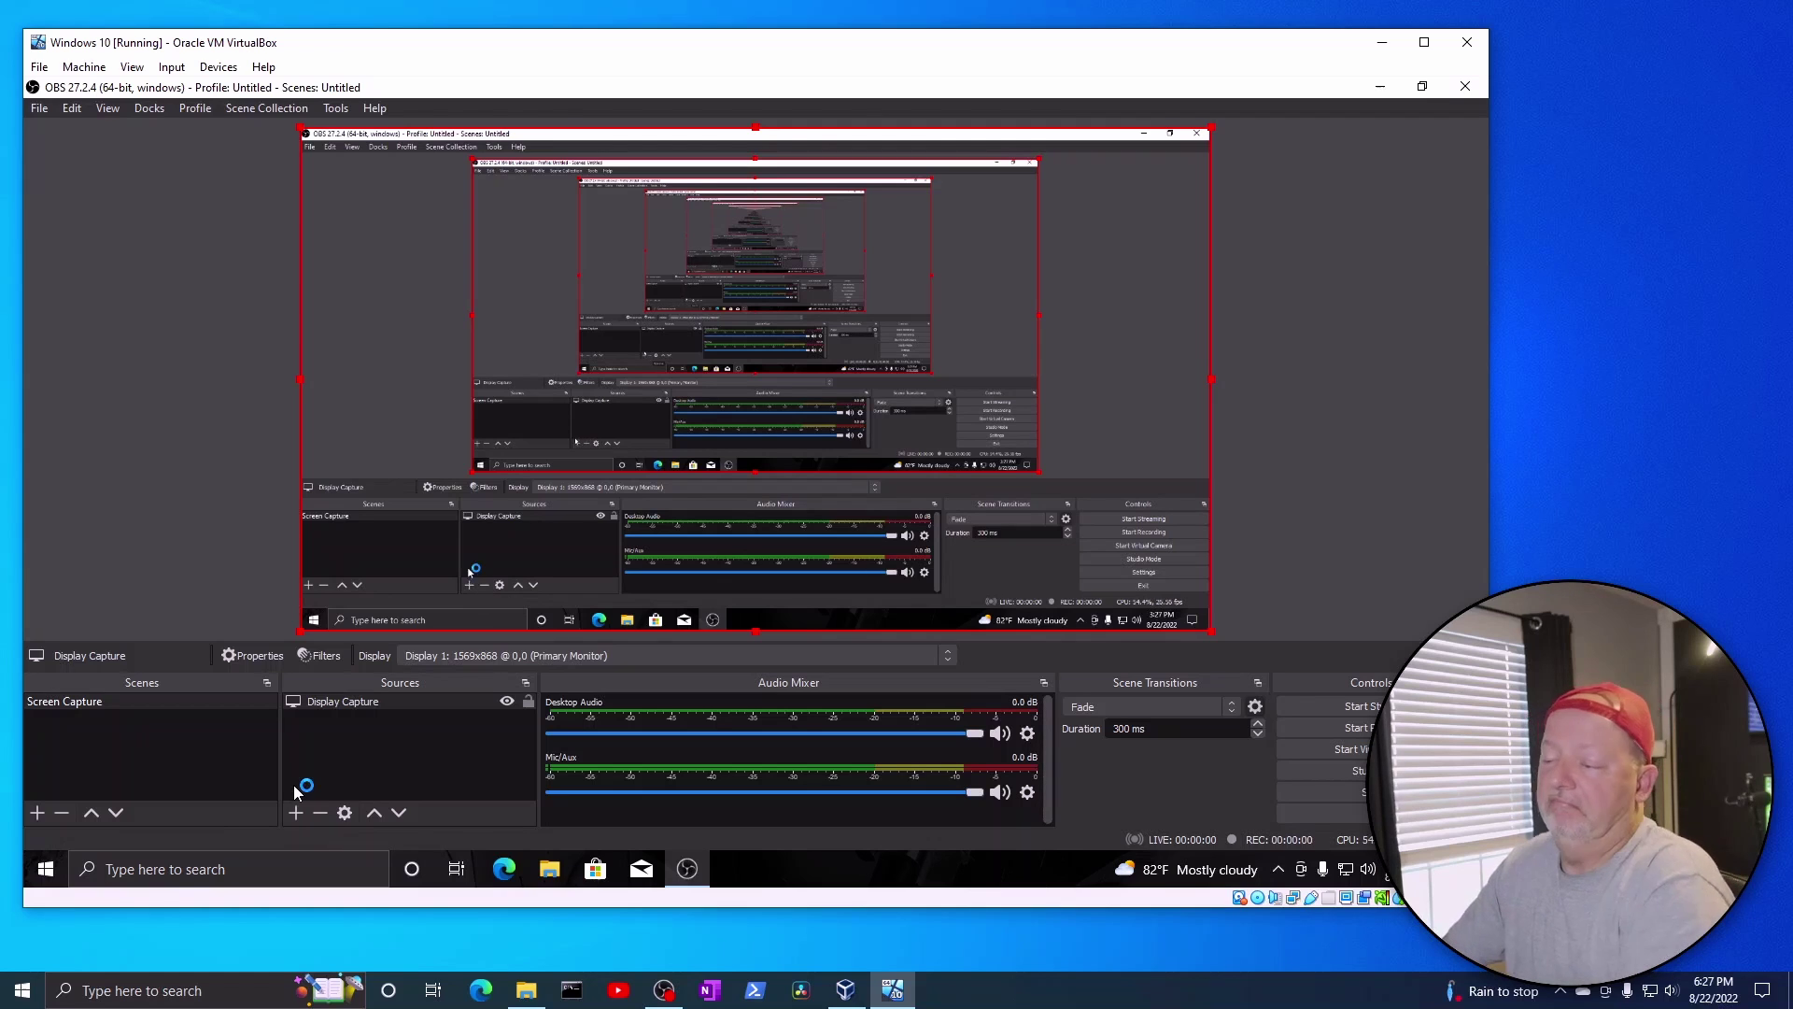
# Open File Explorer from the taskbar to look for the saved recording
pyautogui.click(554, 873)
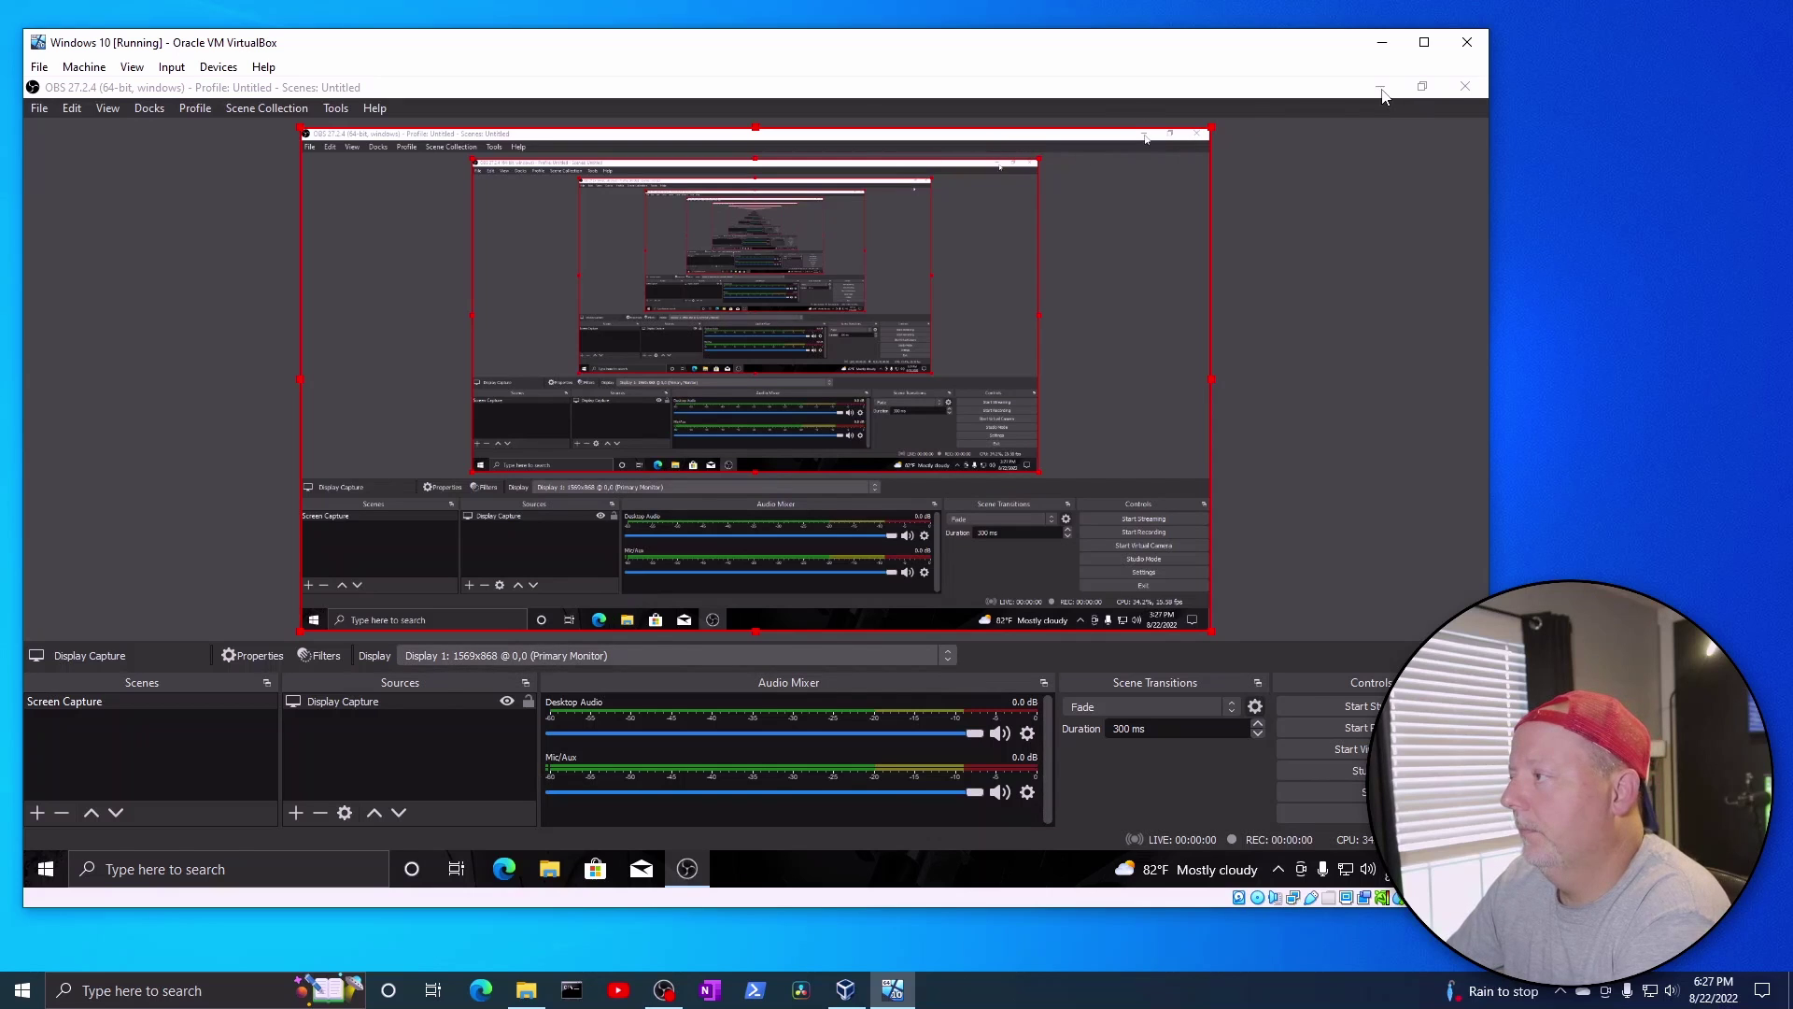
pyautogui.click(1380, 89)
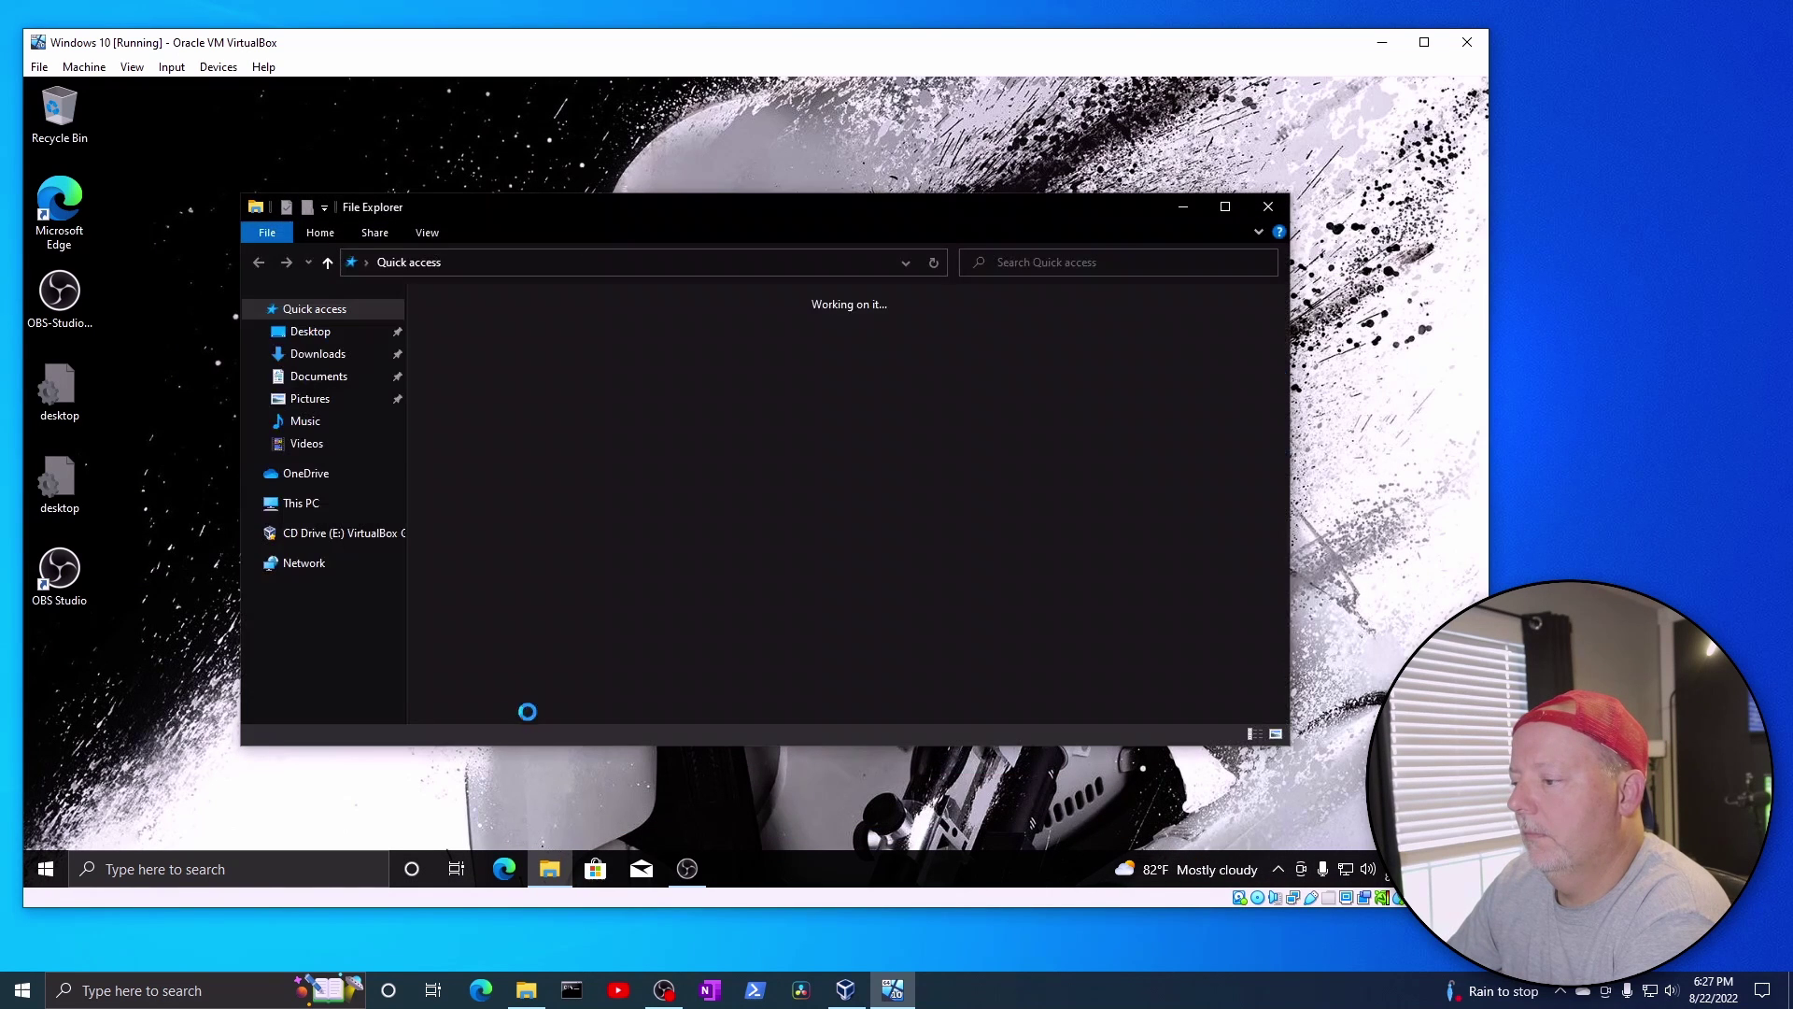
pyautogui.click(341, 443)
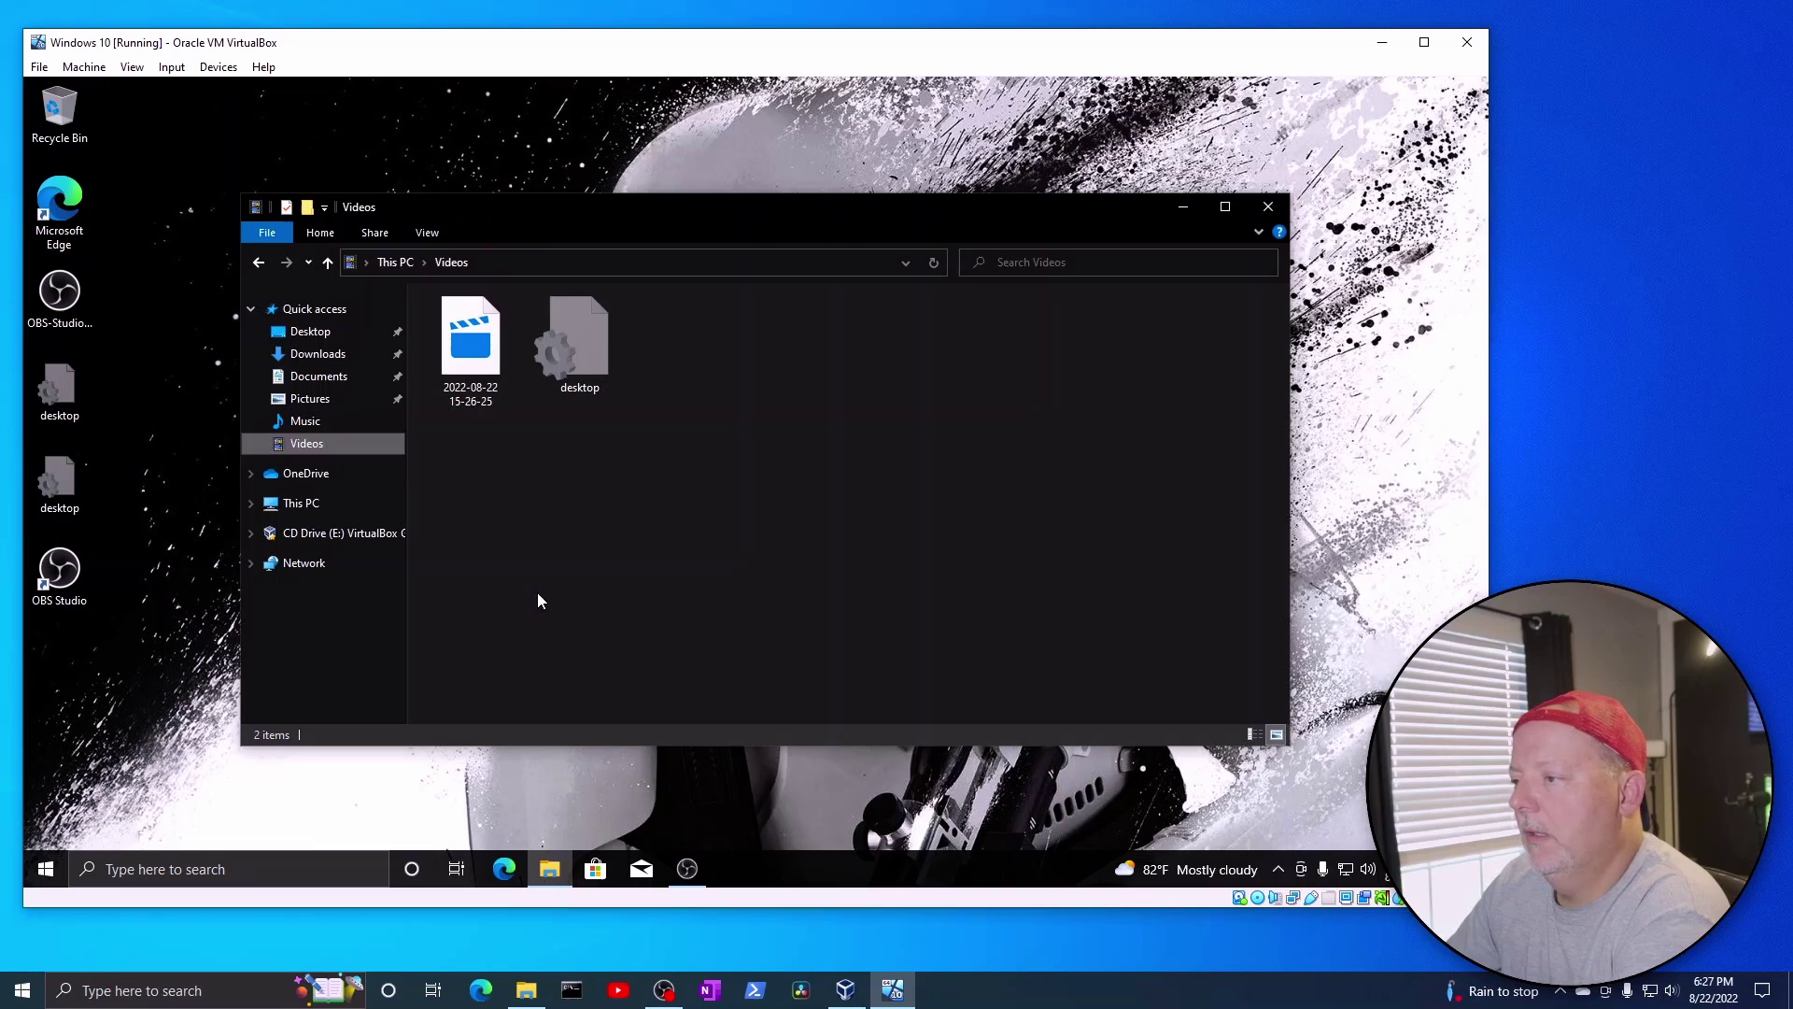
pyautogui.click(481, 364)
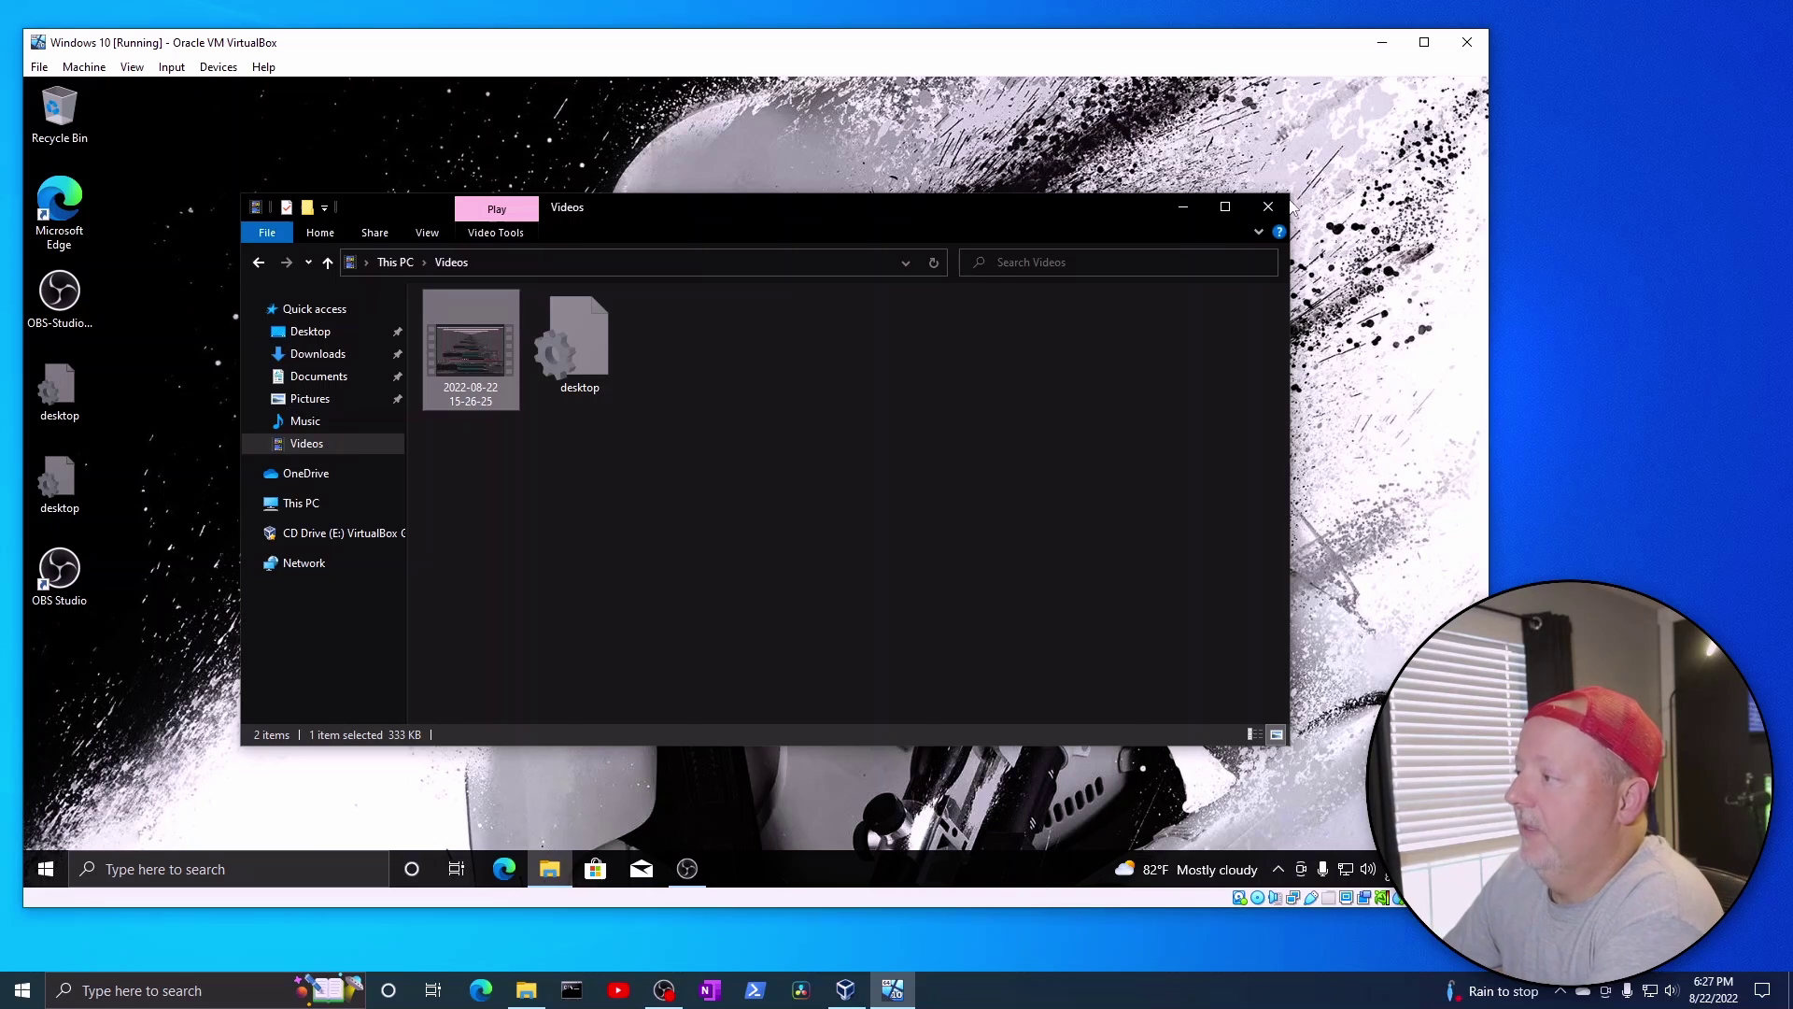
pyautogui.click(1267, 206)
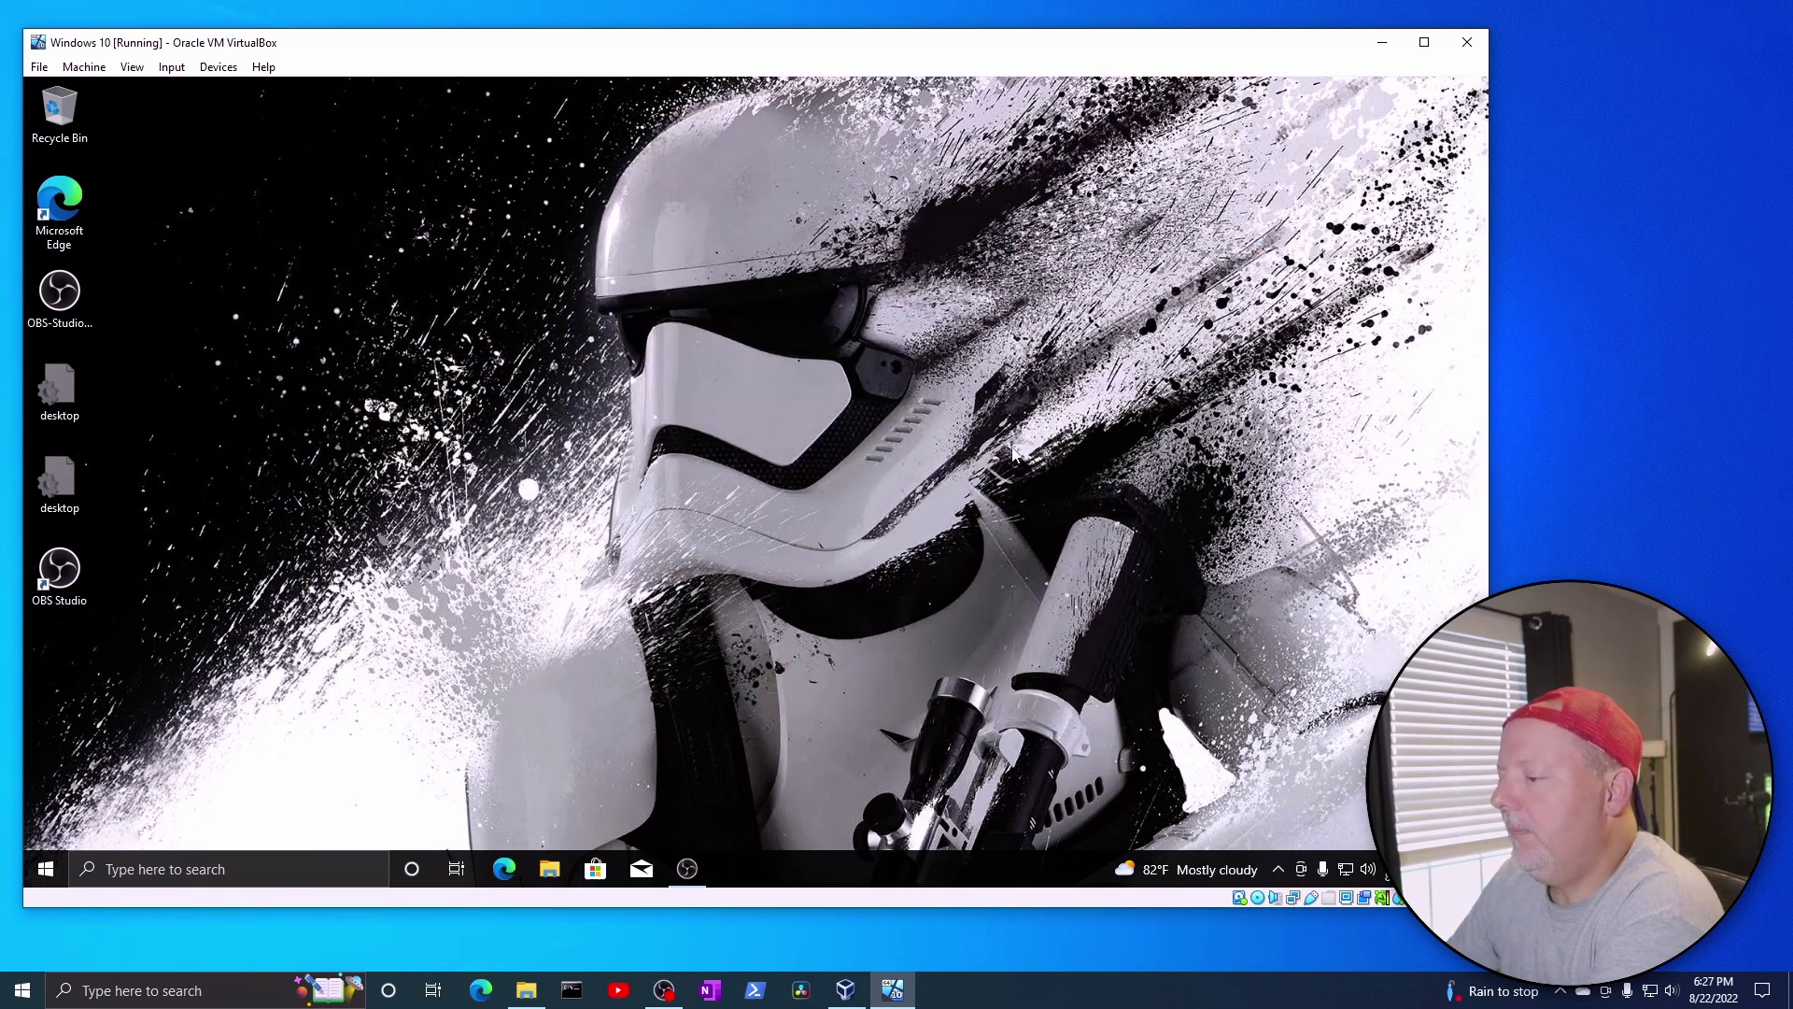